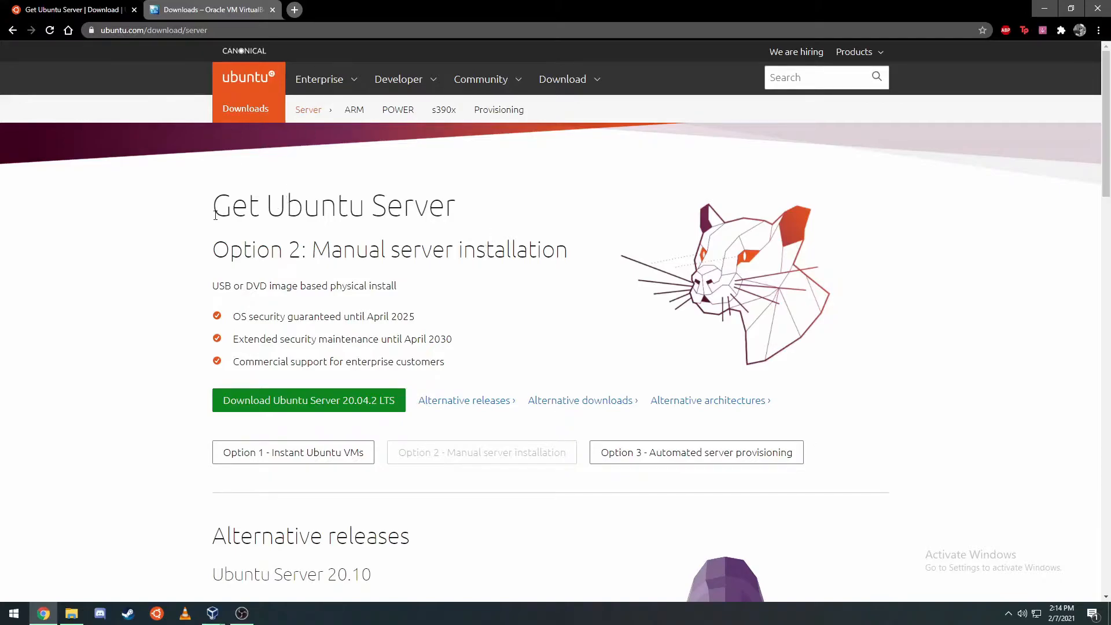
- Compare the Instant Ubuntu VMs and manual server installation options on the Ubuntu Server page
left_click_drag(215, 215, 445, 210)
left_click(446, 210)
left_click(262, 460)
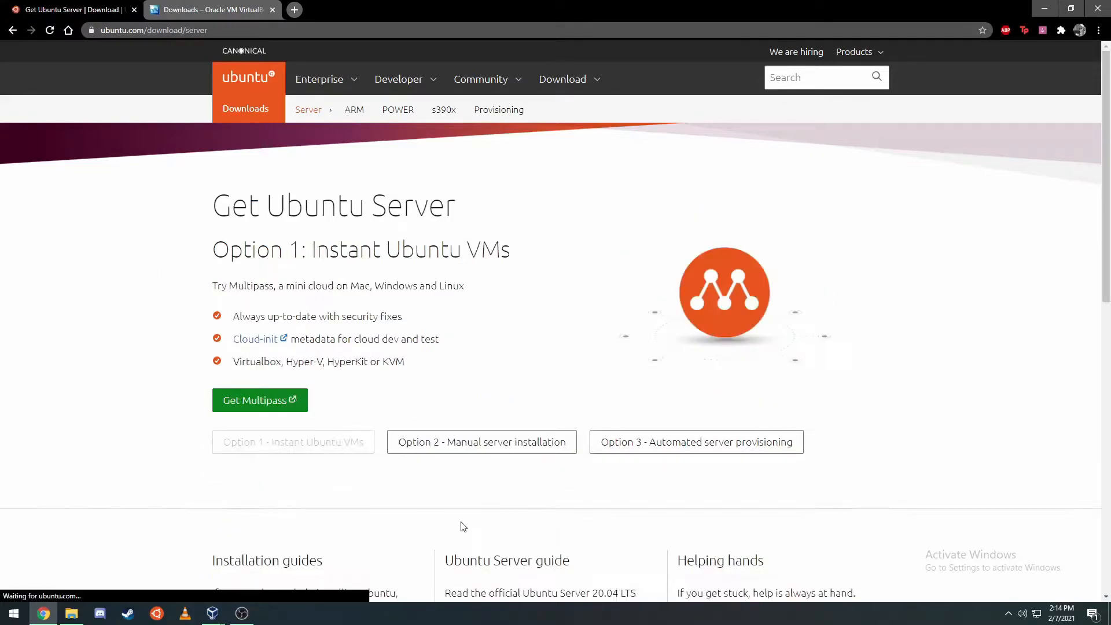
left_click(528, 450)
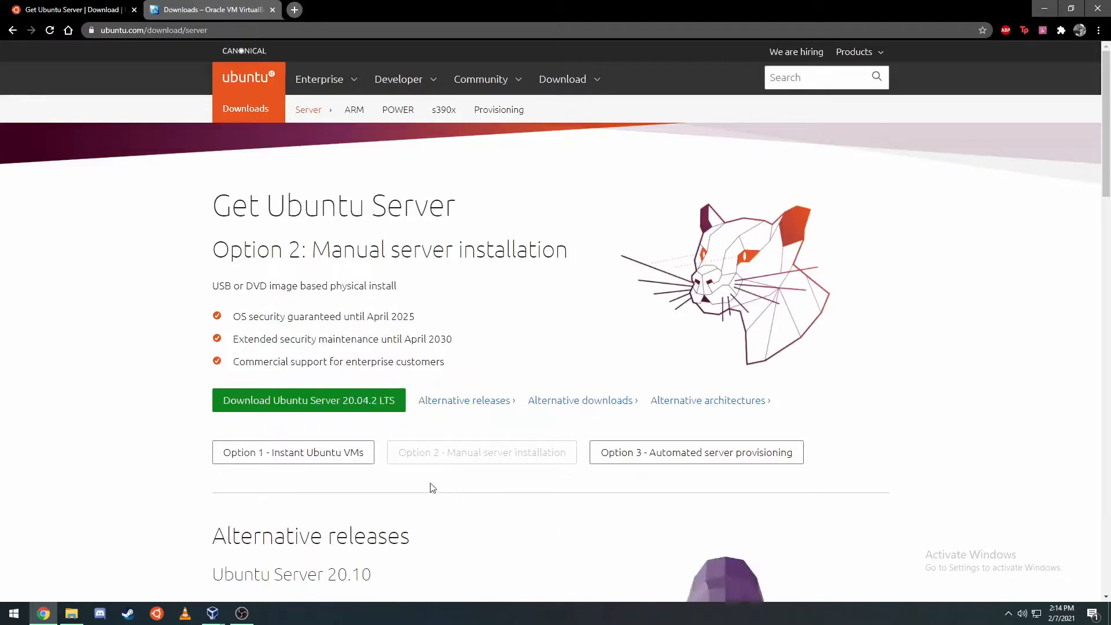
left_click(336, 455)
- Switch between the Ubuntu Server and VirtualBox downloads tabs, finishing on VirtualBox downloads
left_click(208, 10)
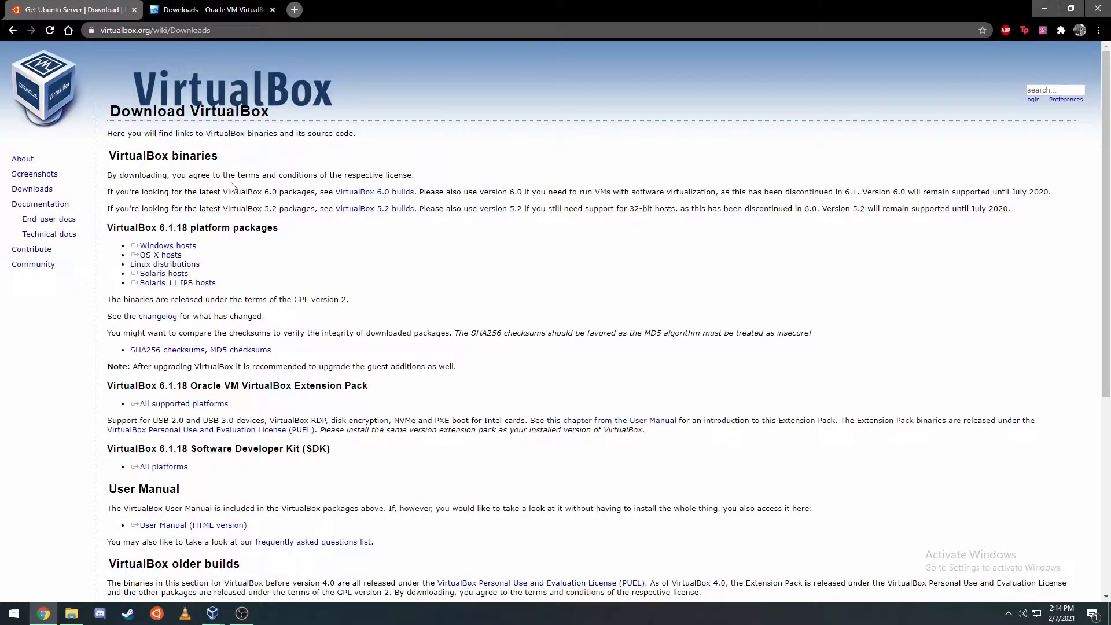
left_click(90, 6)
left_click(185, 6)
left_click(29, 6)
left_click(171, 5)
left_click(213, 613)
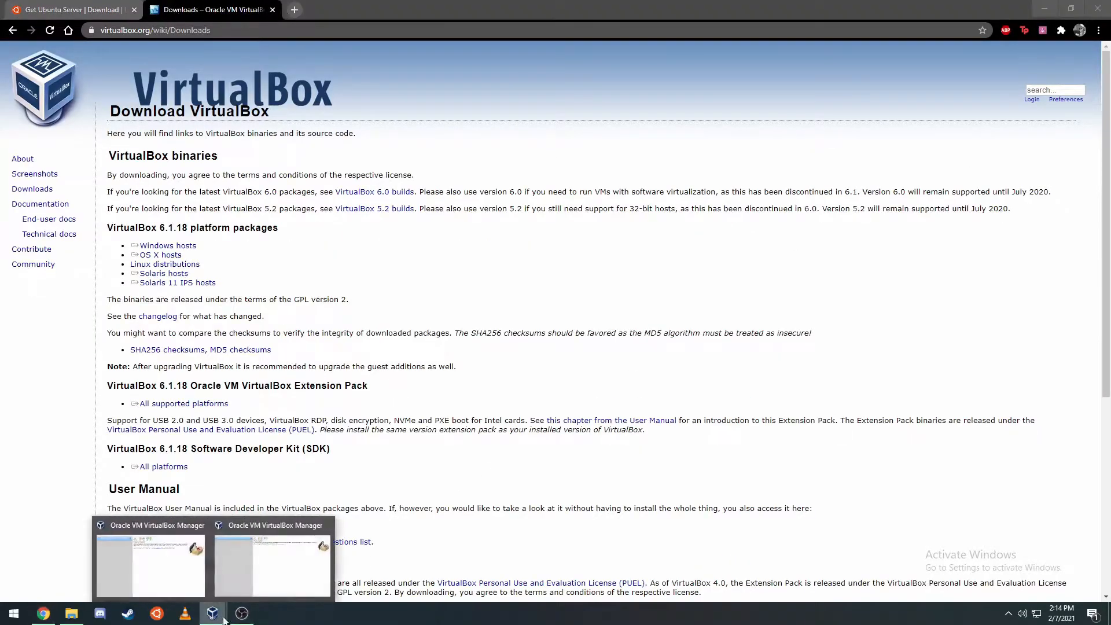
- Start a new virtual machine named 'Ubuntu Server 20.04'
left_click(289, 558)
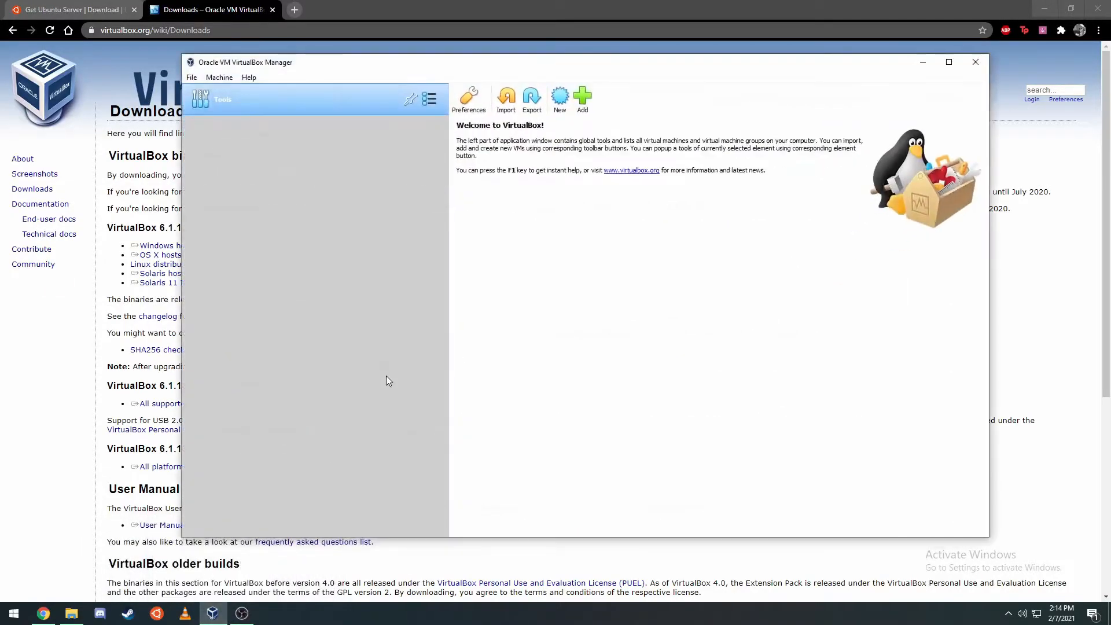
left_click(559, 98)
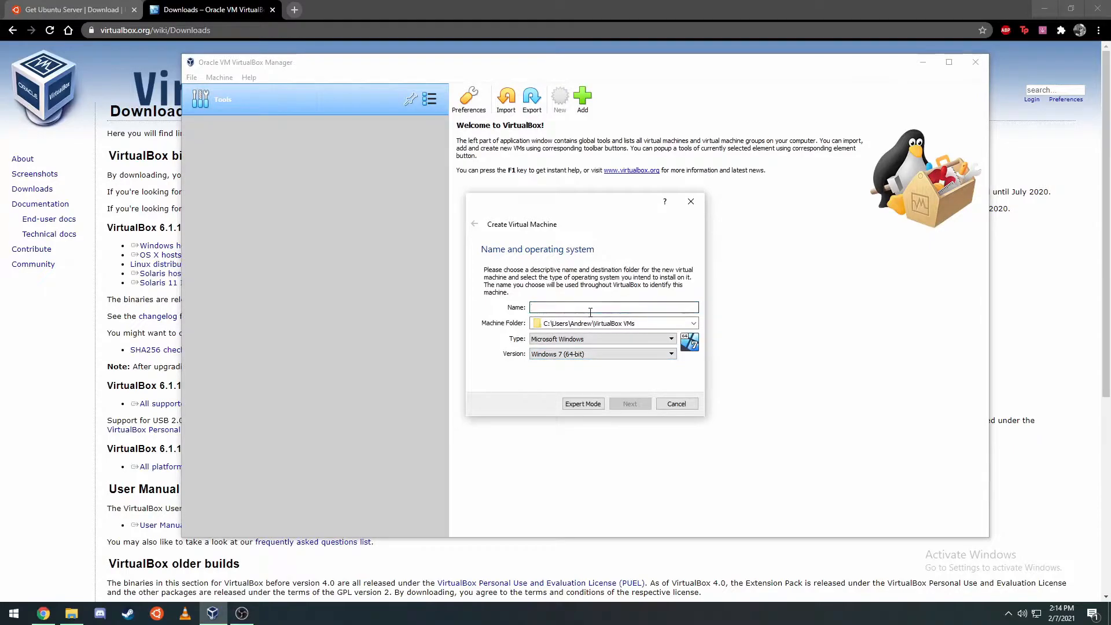
type("Ununtu")
key("BackSpace")
key("BackSpace")
key("BackSpace")
key("BackSpace")
key("BackSpace")
type("buntu")
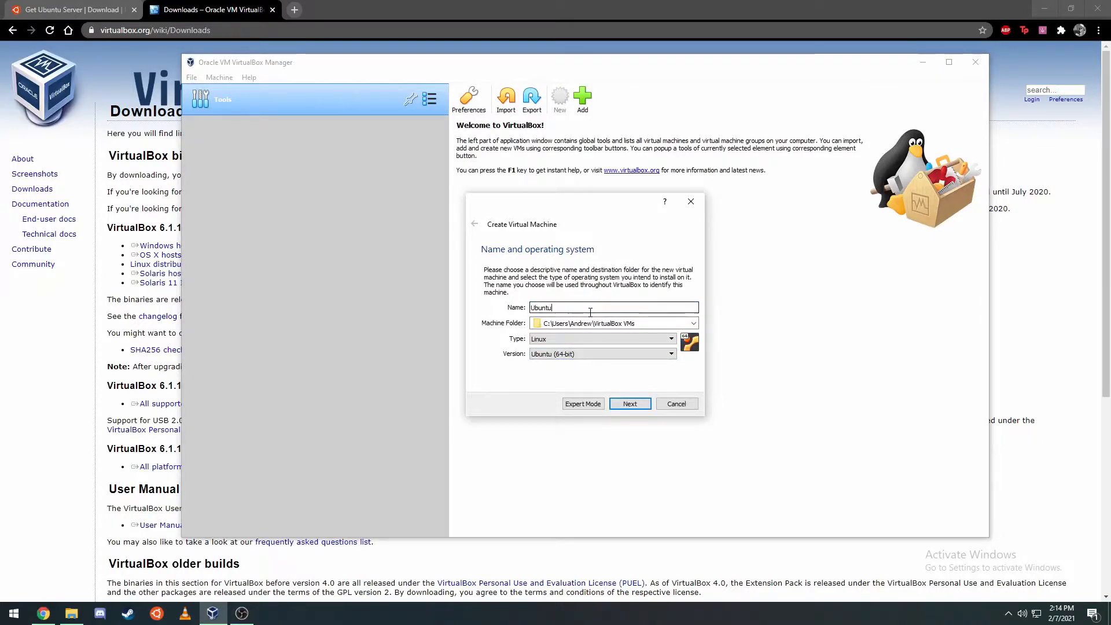
type(" Server 20.04")
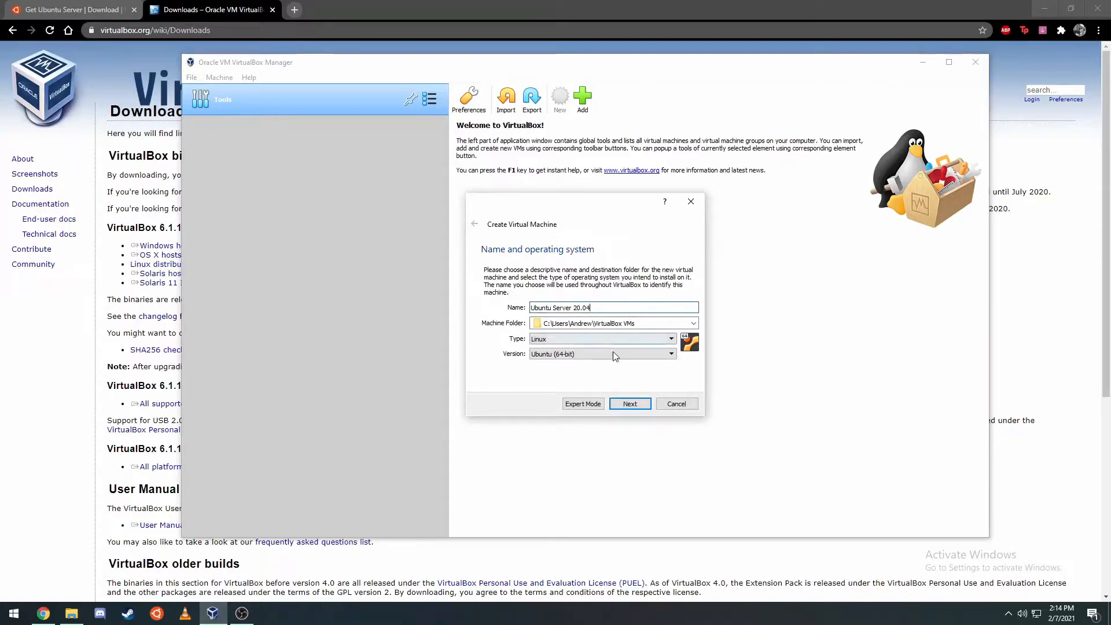
key("Return")
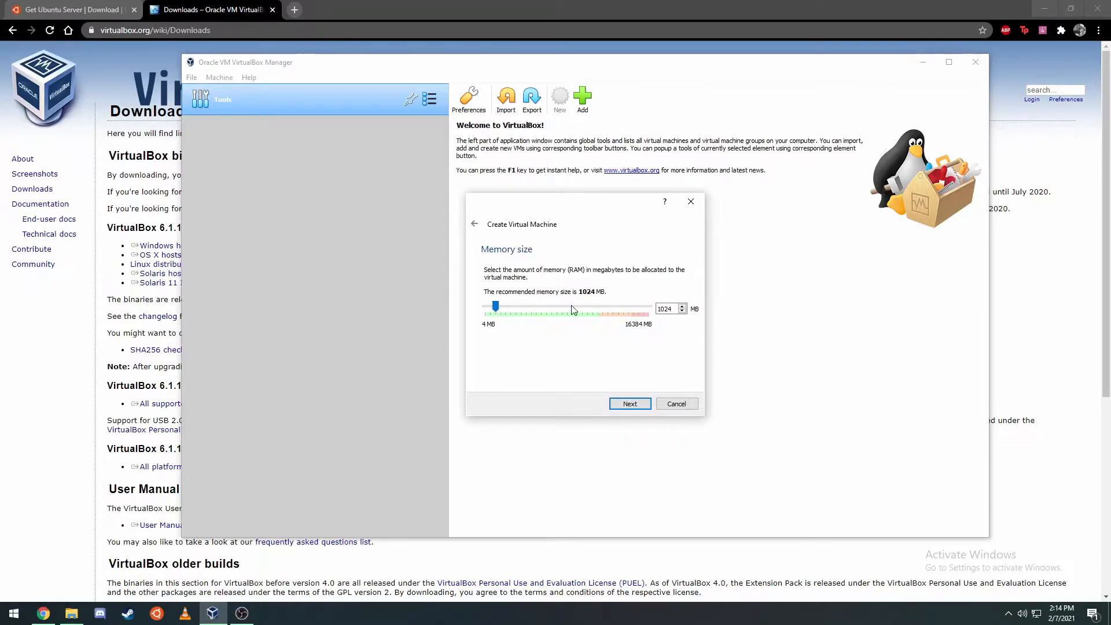
- Keep 1024 MB memory and create a 10 GB dynamically allocated VDI disk
left_click(630, 403)
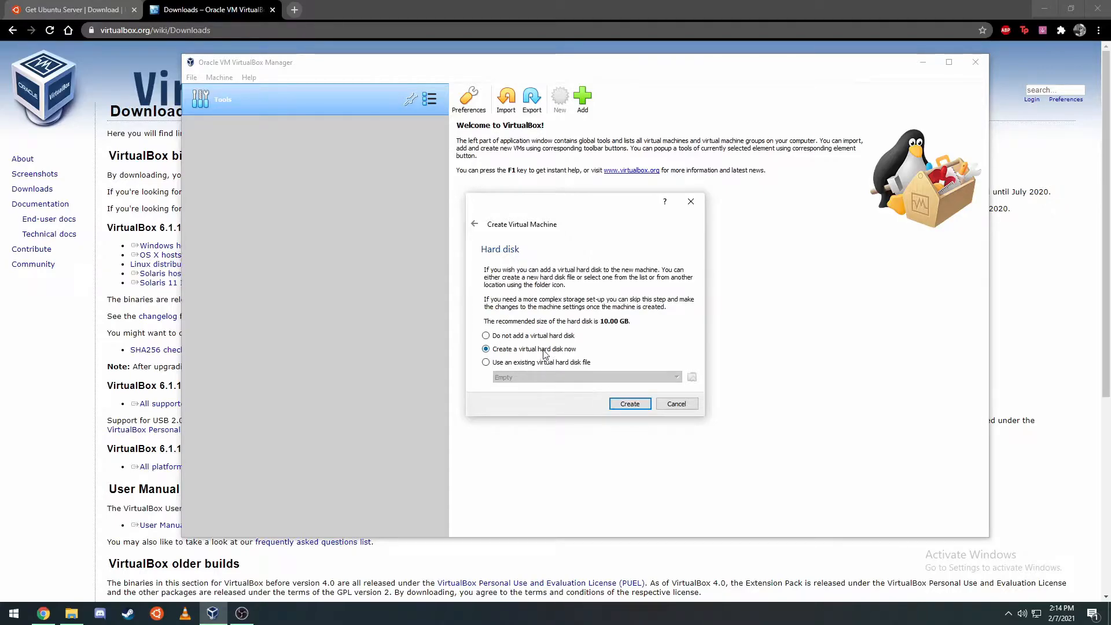
left_click(623, 406)
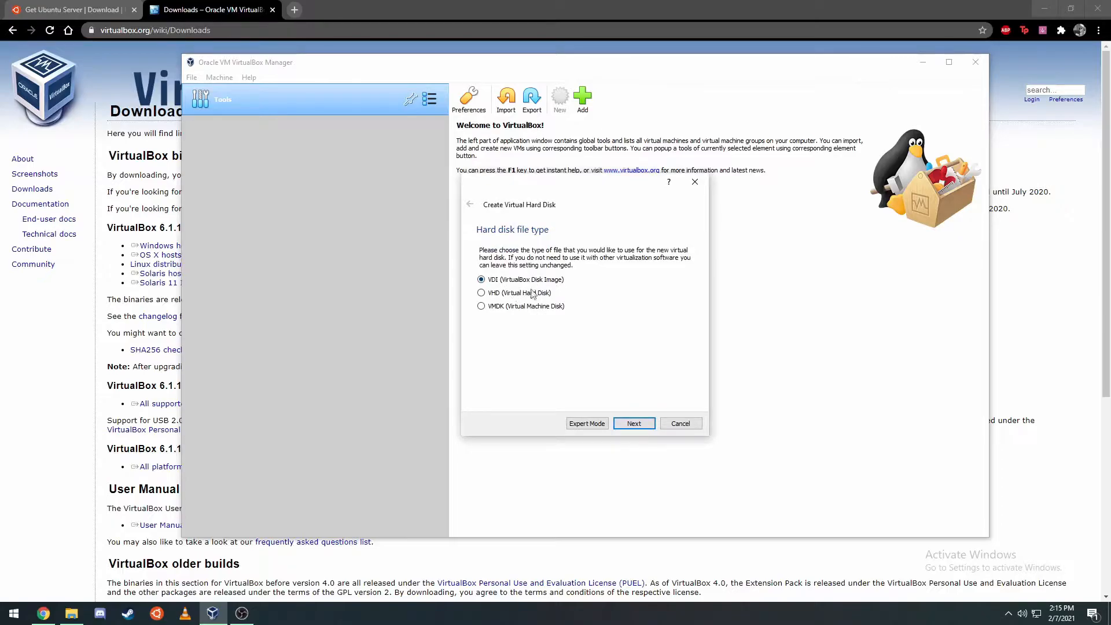
left_click(621, 418)
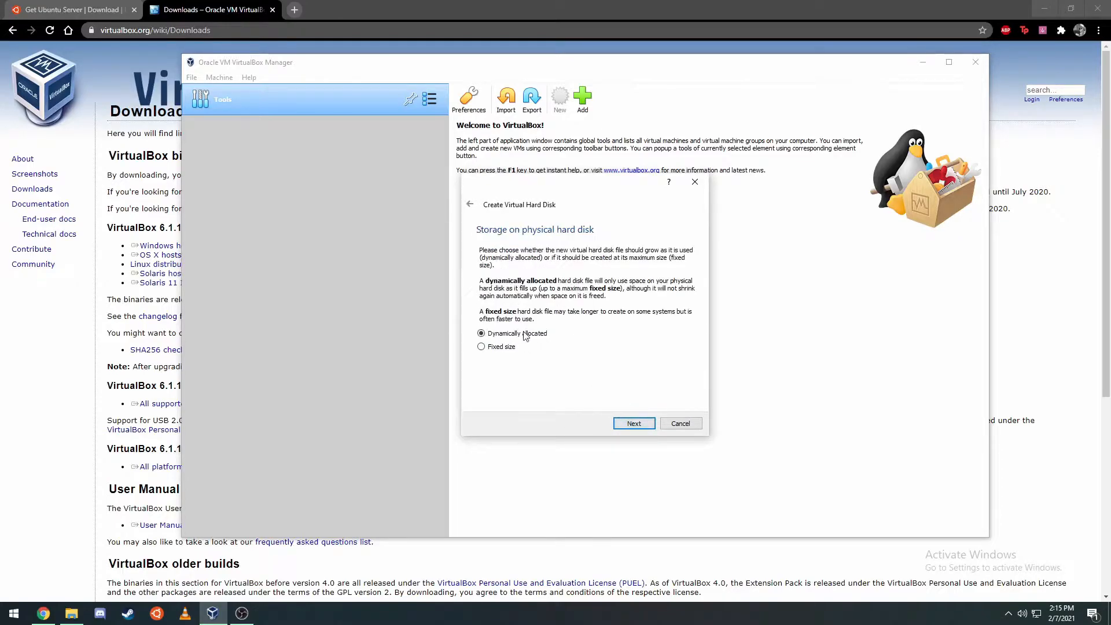
left_click(636, 424)
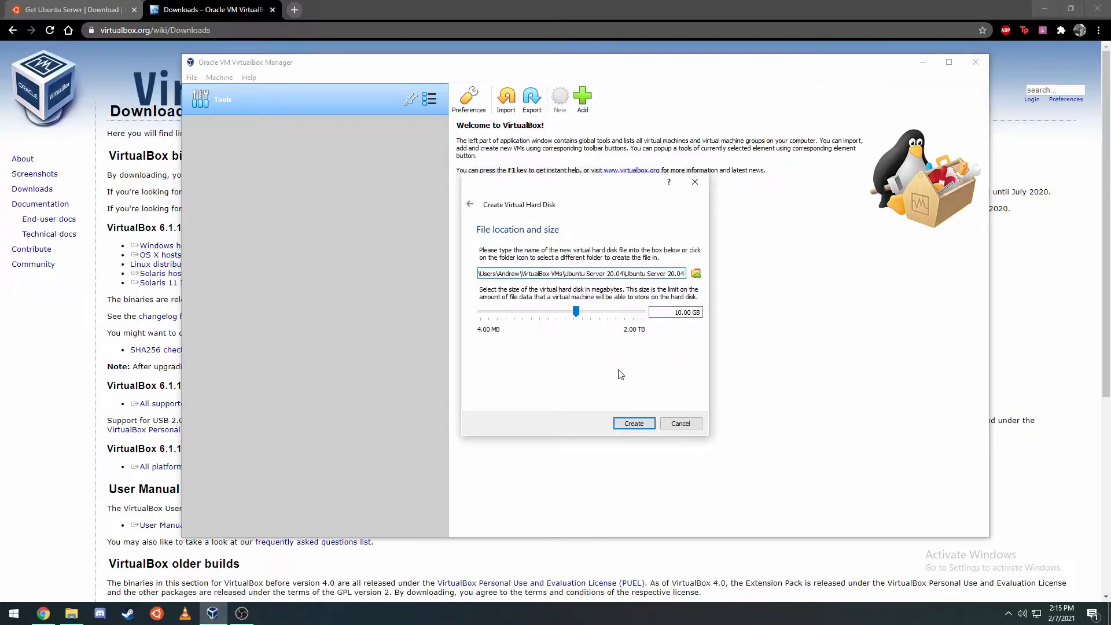
left_click(626, 423)
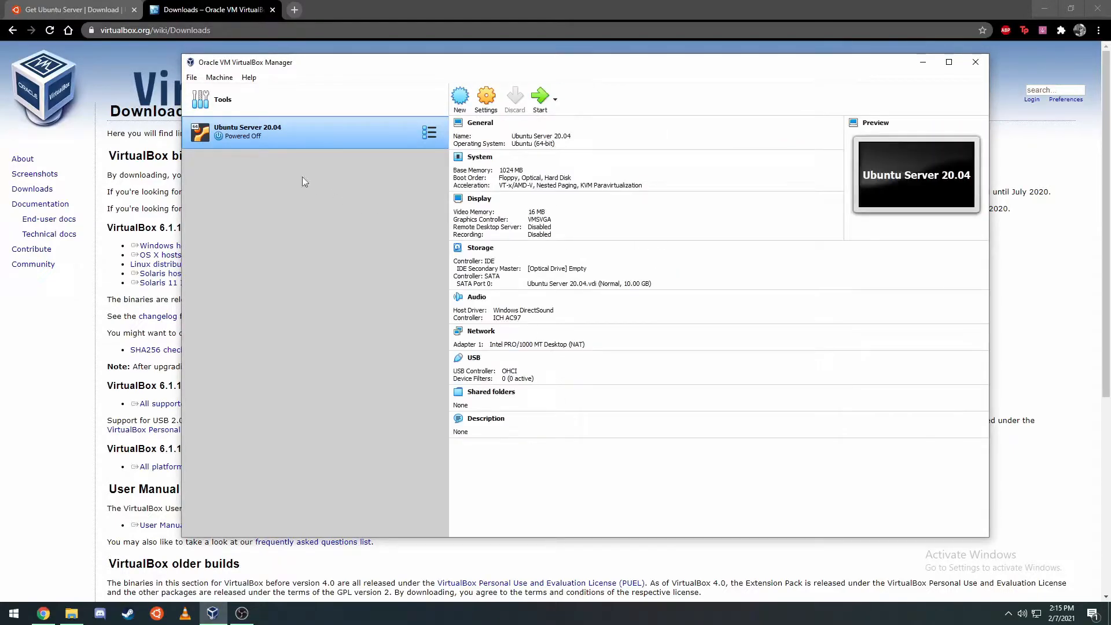
- Set the Ubuntu Server 20.04 VM's network adapter to Bridged Adapter
right_click(369, 140)
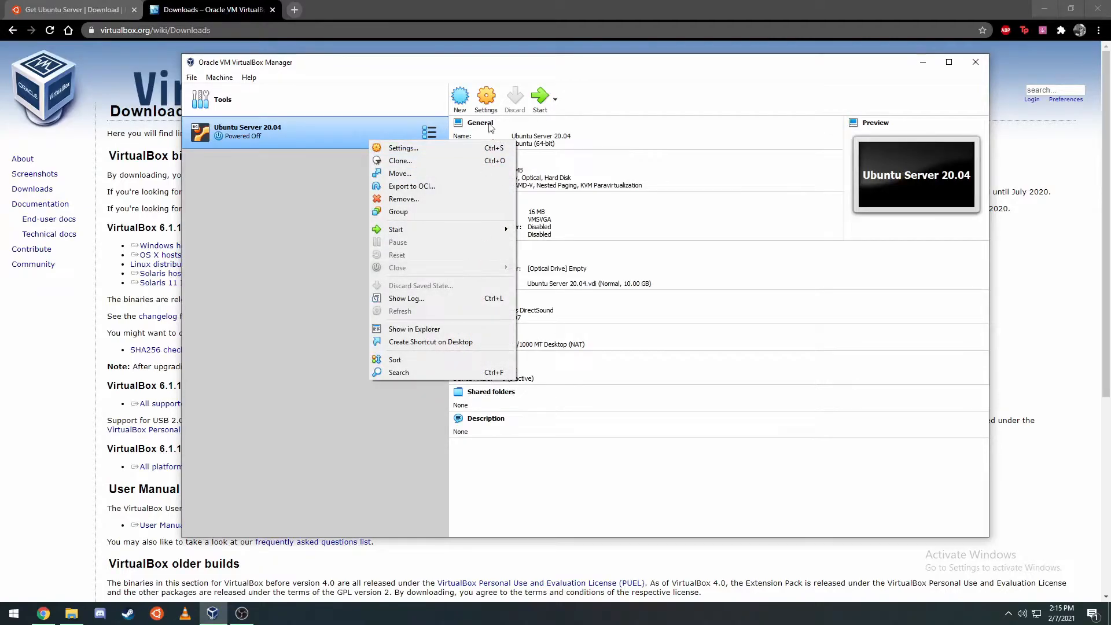
left_click(403, 148)
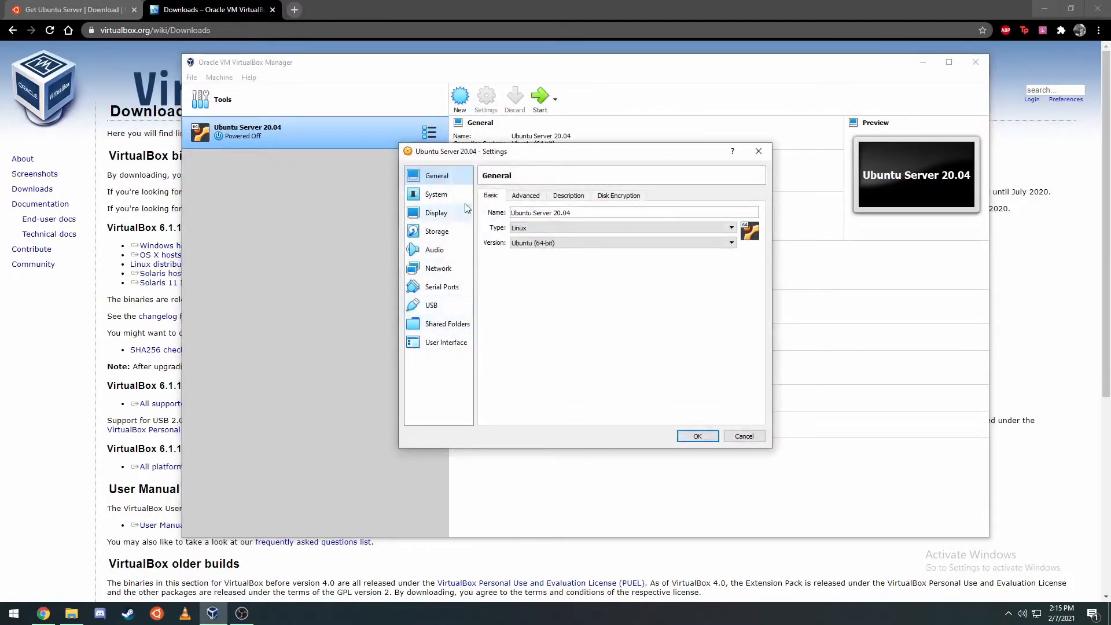
left_click(438, 267)
left_click(593, 226)
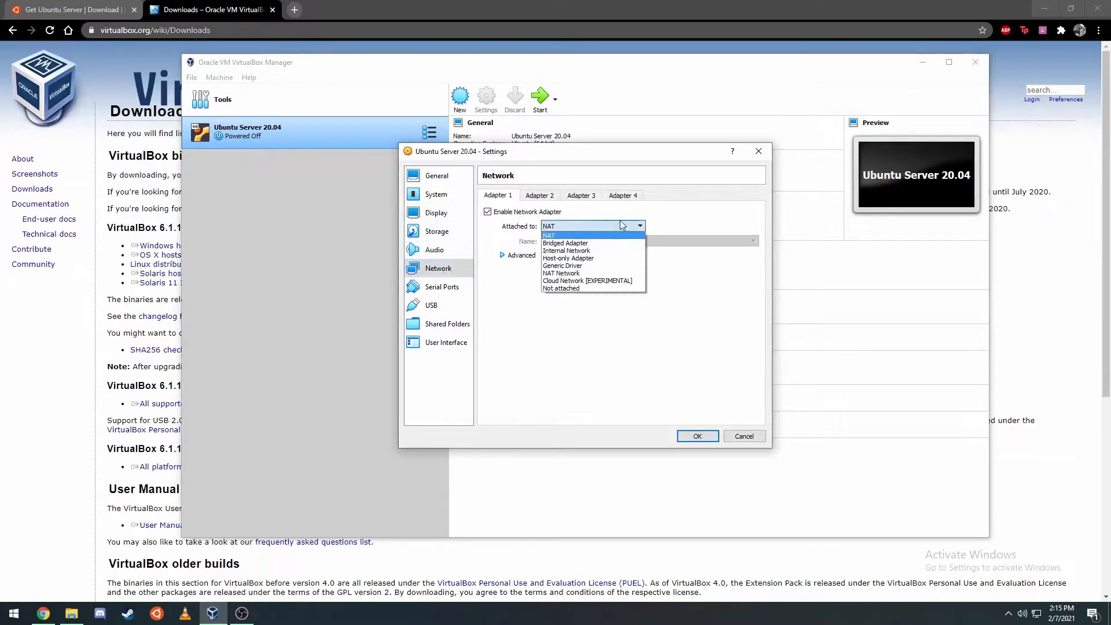
left_click(614, 248)
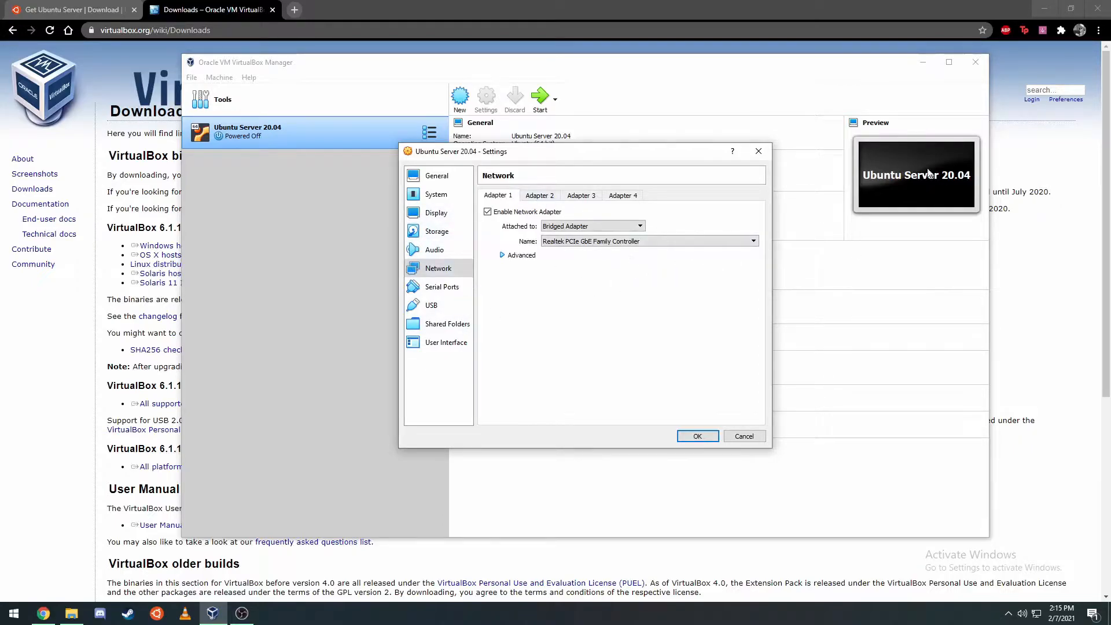
- Attach ubuntu-20.04.1-live-server-amd64.iso to a new IDE optical drive, save, and boot the VM
left_click(437, 231)
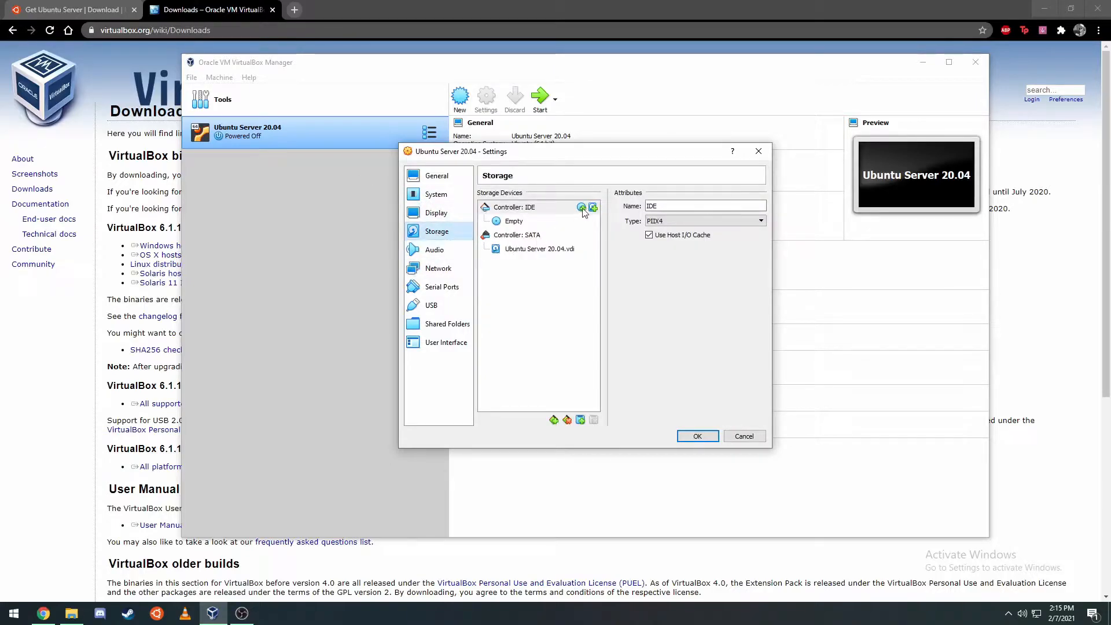
left_click(582, 209)
left_click(417, 237)
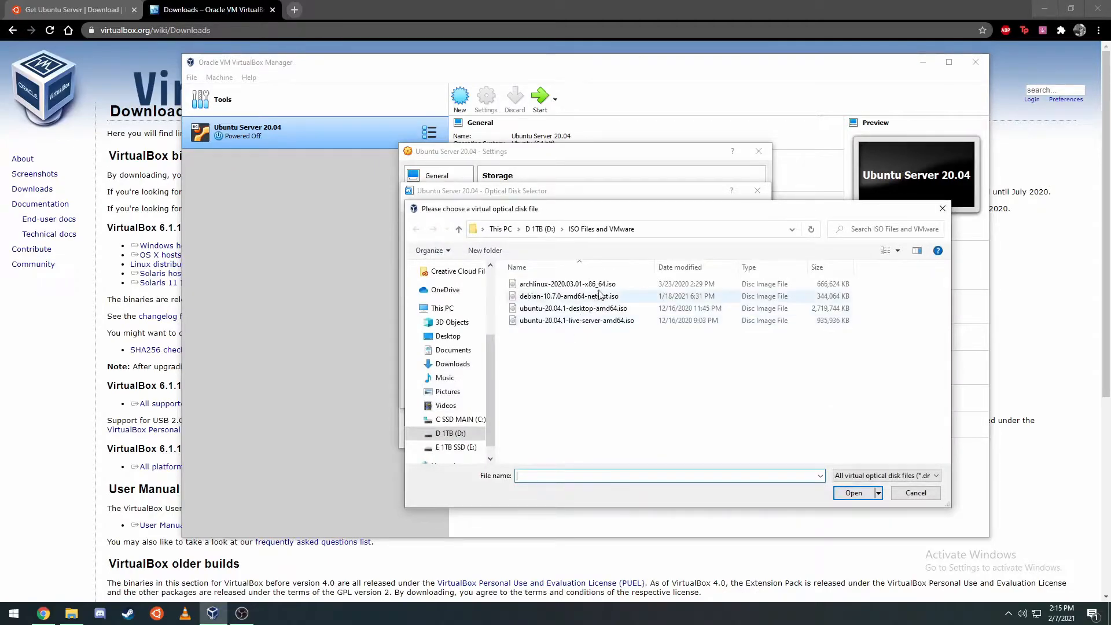
left_click(595, 322)
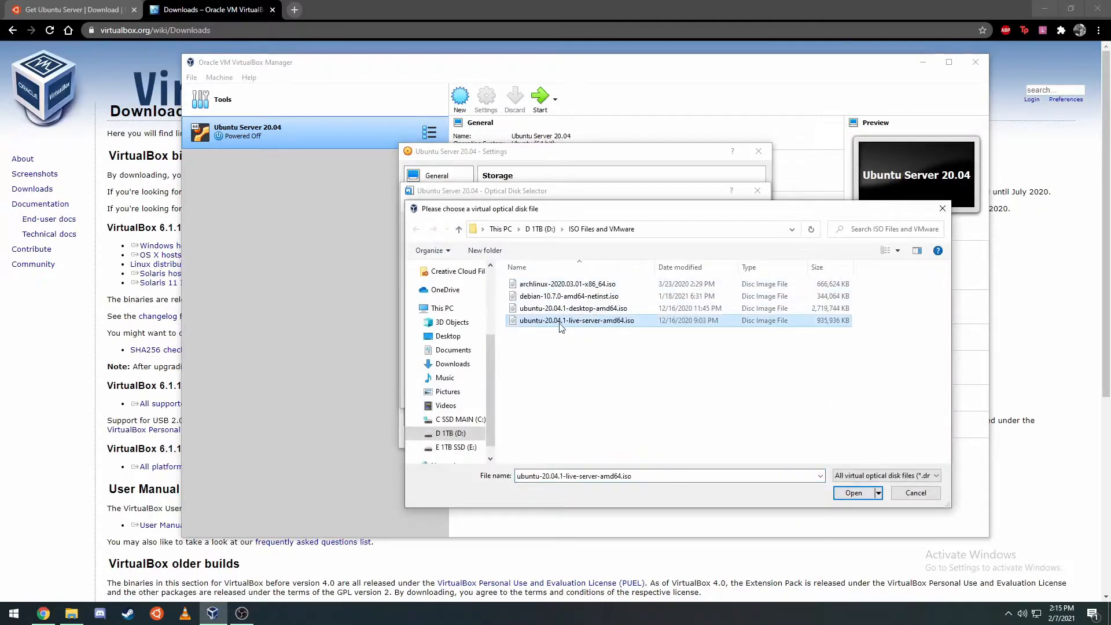
left_click(853, 492)
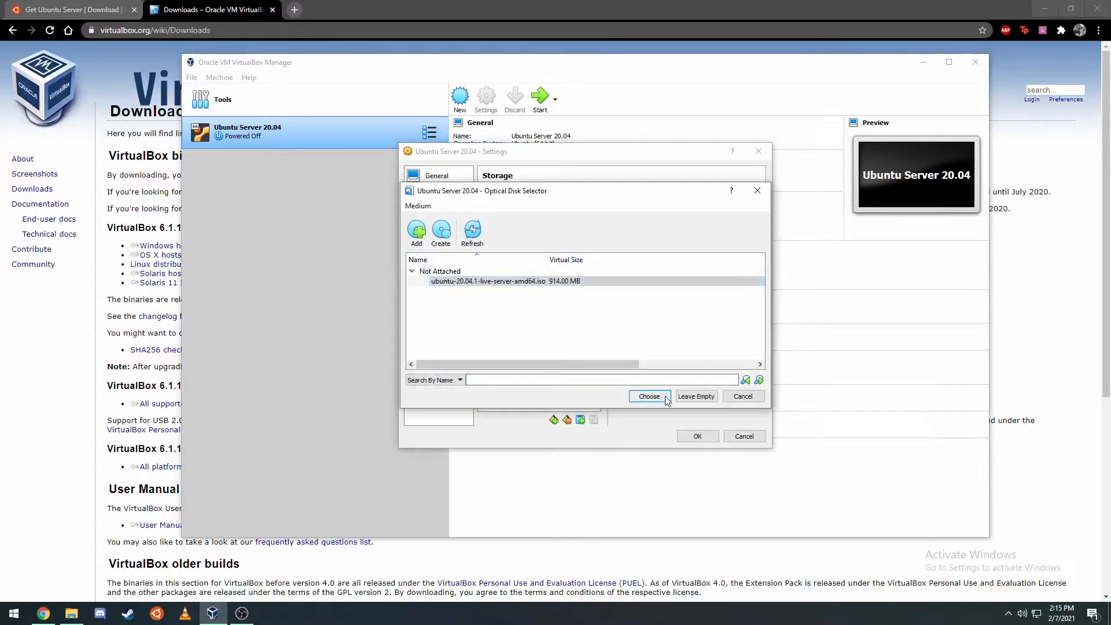
left_click(648, 396)
left_click(697, 436)
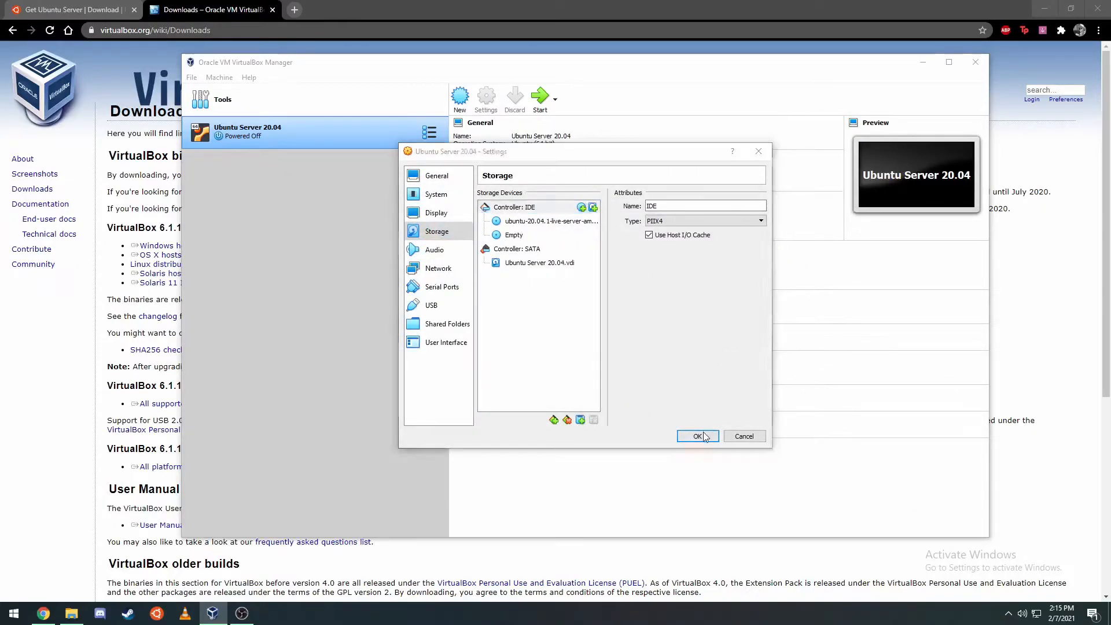
left_click(541, 100)
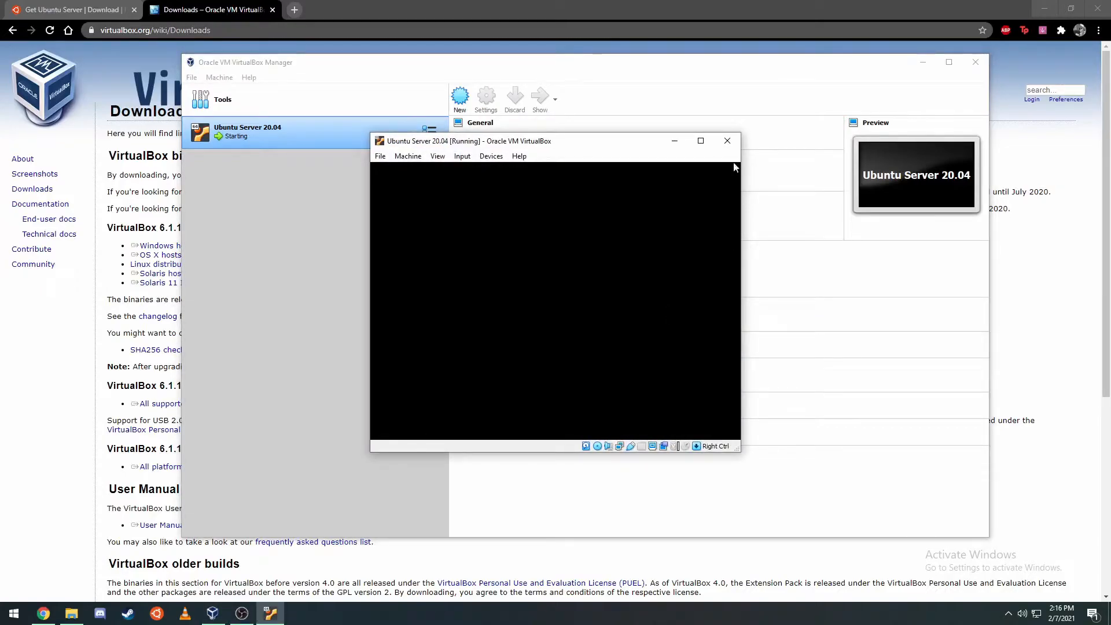
- Maximize the running VM window and wait for the installer's language list
left_click(699, 140)
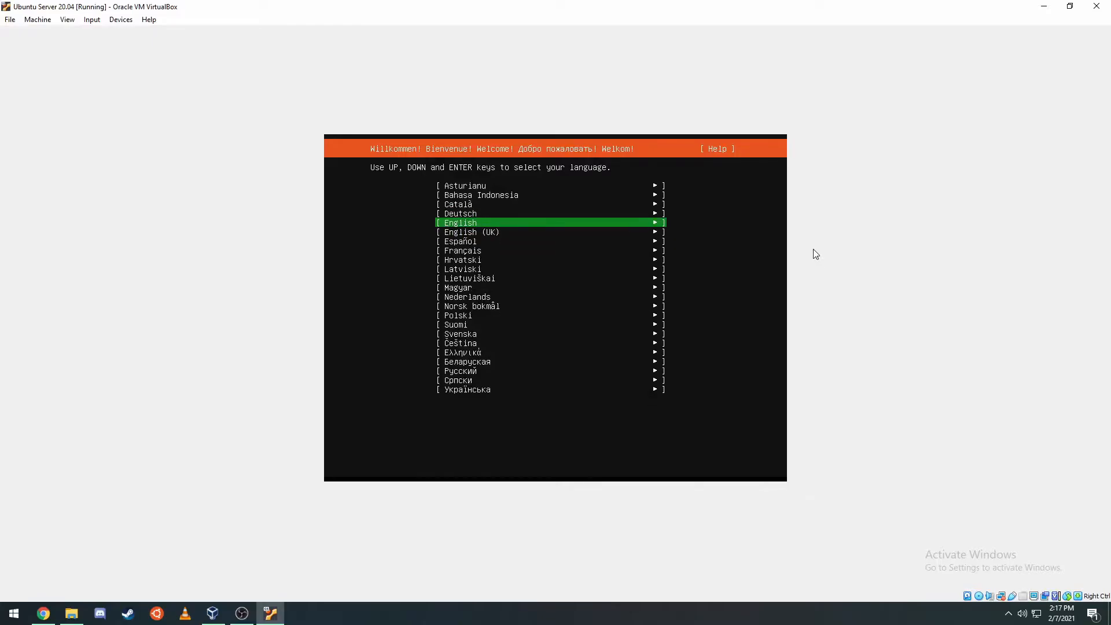
- Choose English and continue without updating the installer
key("Return")
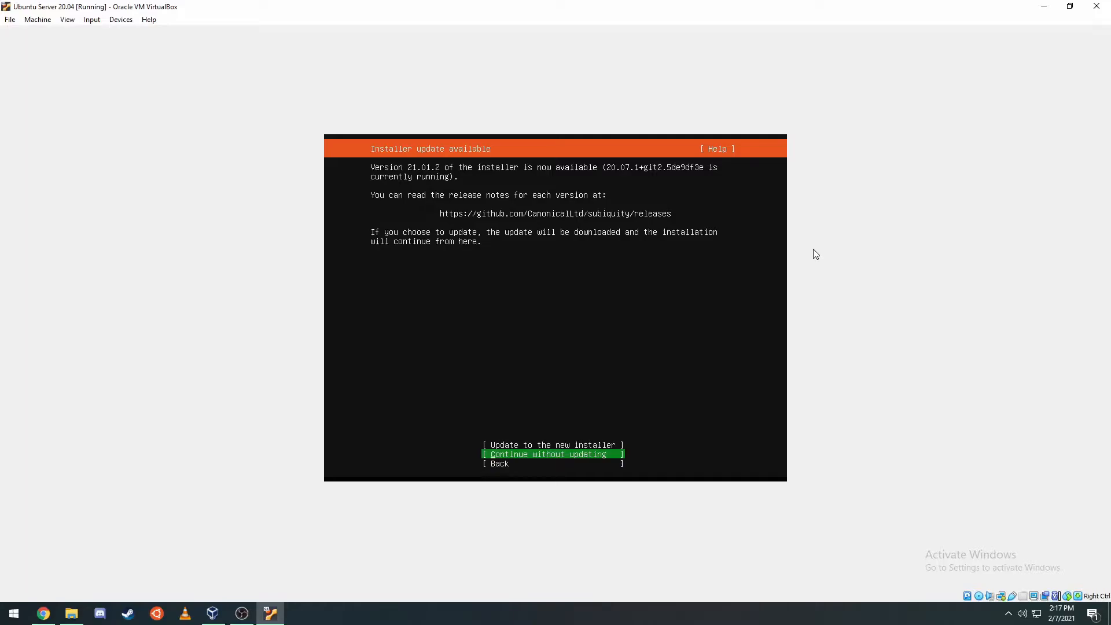
key("Up")
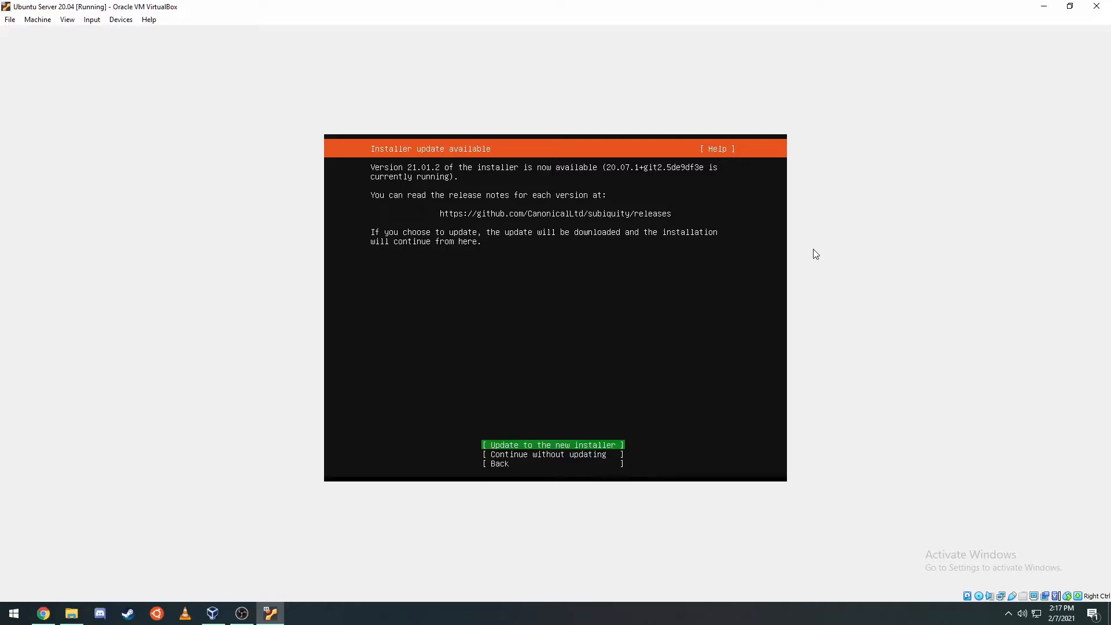
key("Down")
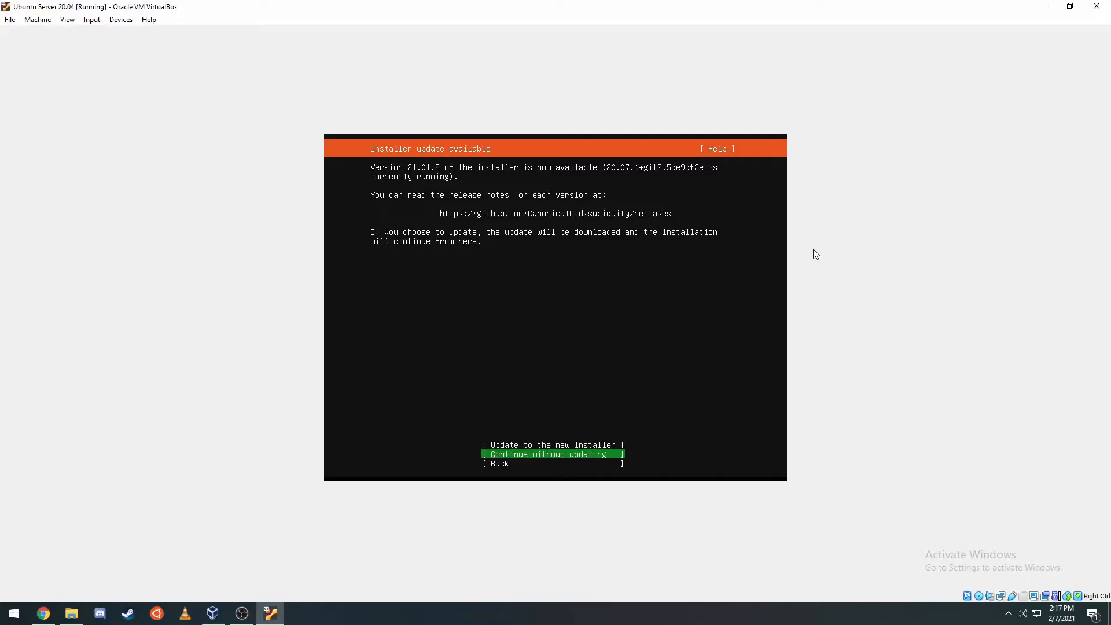
key("Return")
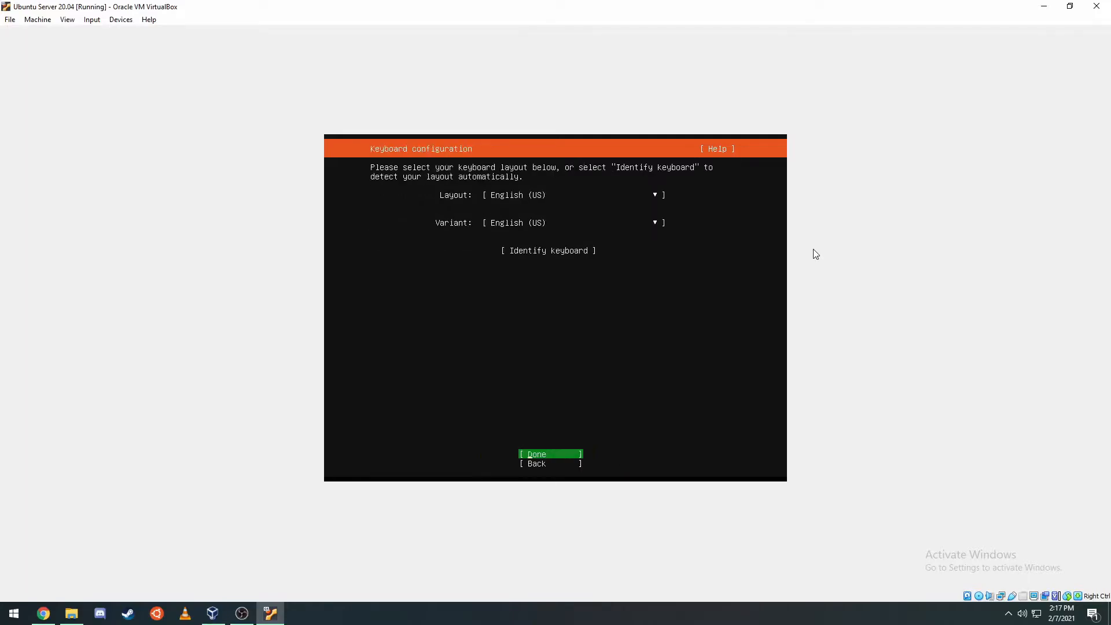
- Accept the English (US) keyboard, DHCP network, empty proxy and default archive mirror
key("Up")
key("Up")
key("Up")
key("Down")
key("Down")
key("Down")
key("Return")
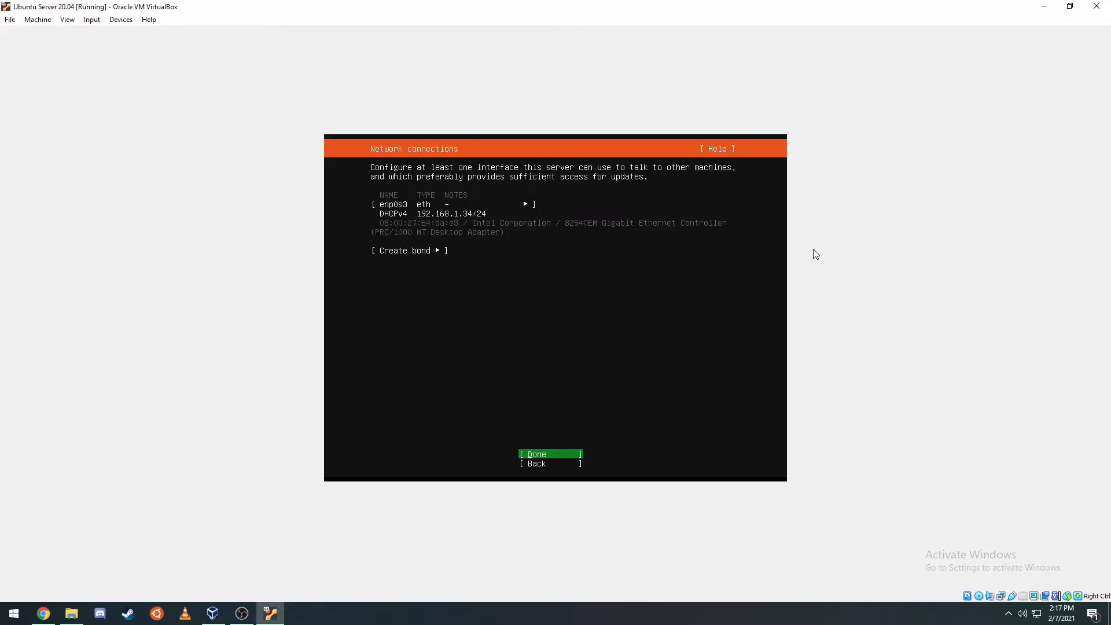
key("Return")
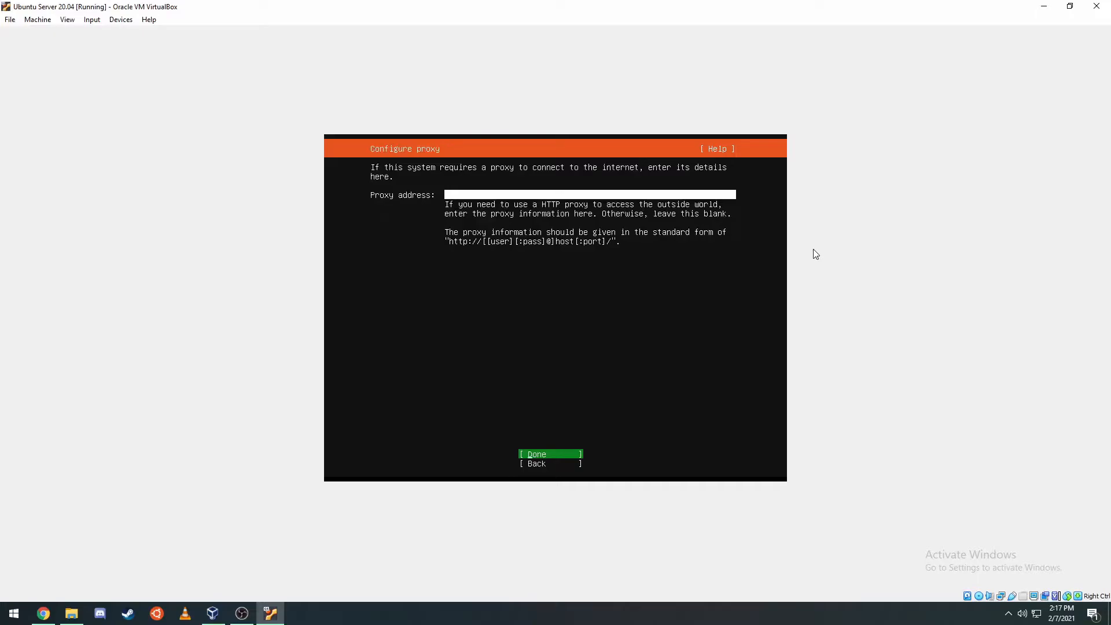
key("Return")
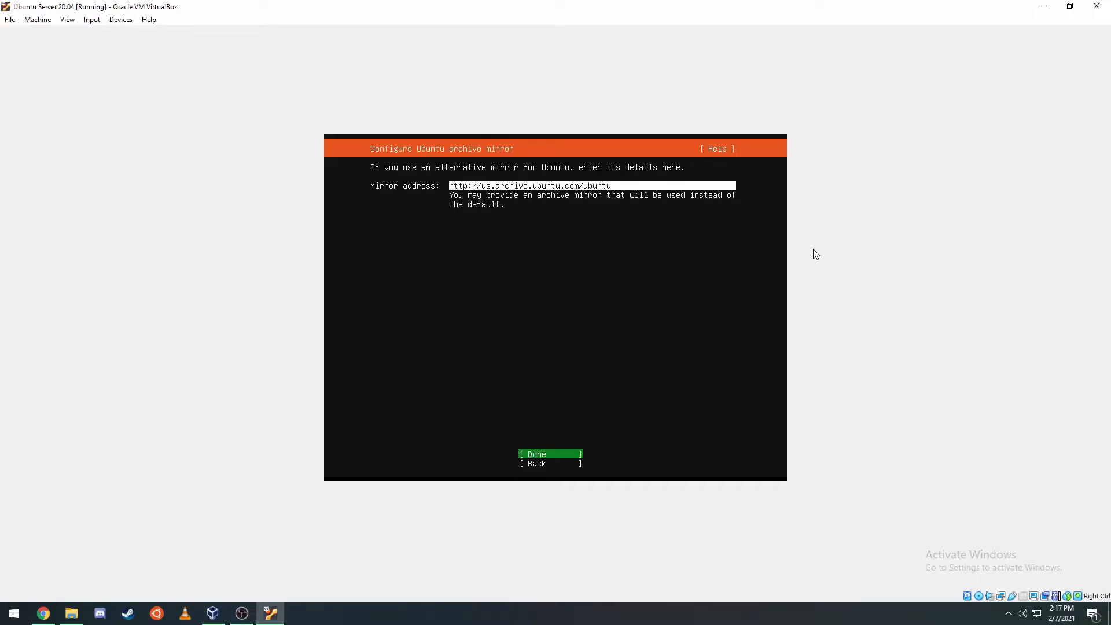
key("Return")
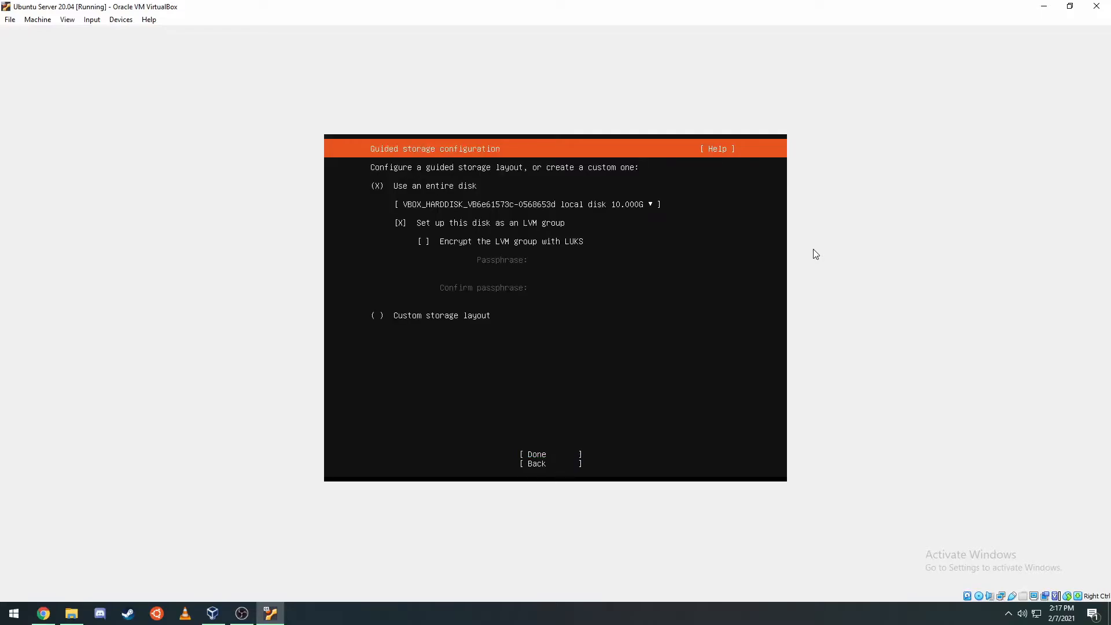
- Uncheck LVM for the guided disk layout and review the storage summary
key("Tab")
key("Tab")
key("space")
key("space")
key("Tab")
key("Return")
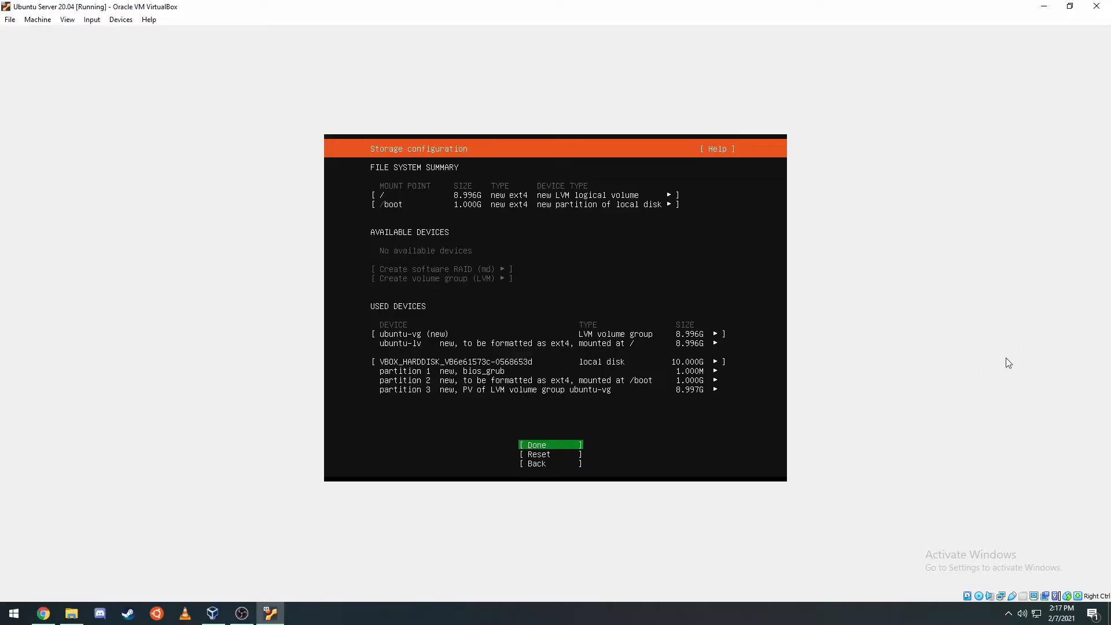
key("Down")
key("Down")
key("Return")
- Turn LVM off again, accept the single ext4 root partition, and confirm formatting the disk
key("Down")
key("Down")
key("space")
key("Down")
key("Down")
key("Return")
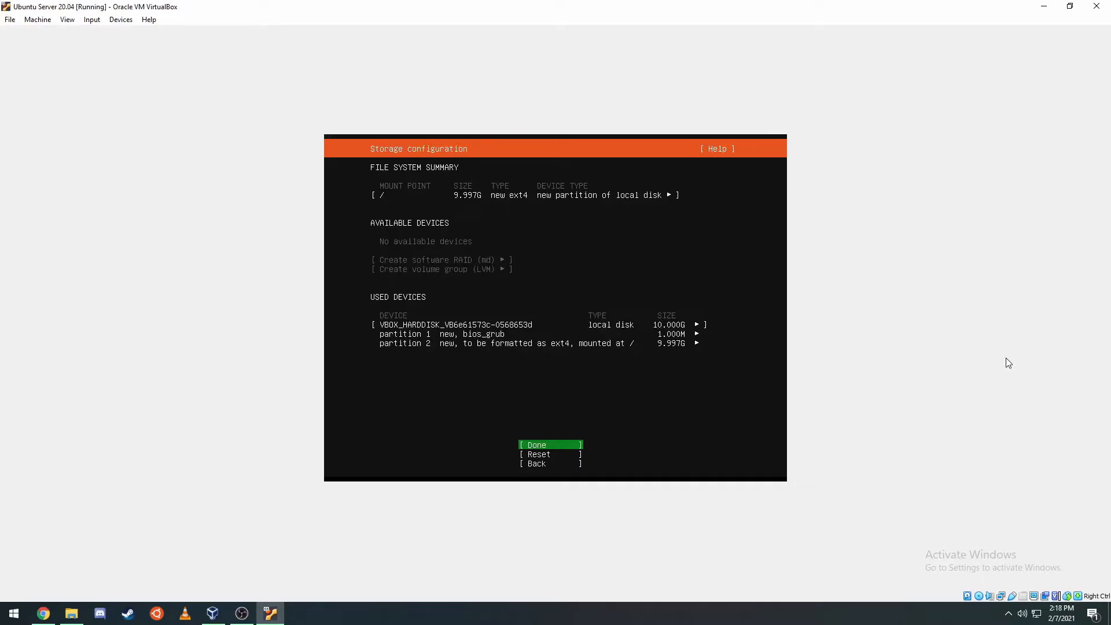
key("Down")
key("Up")
key("Return")
key("Down")
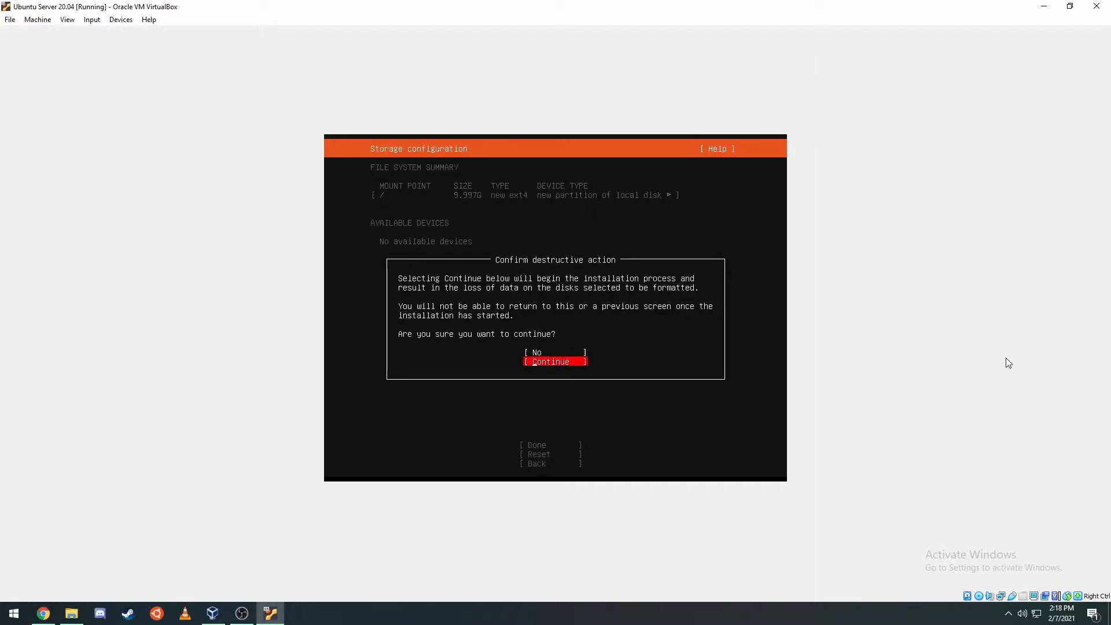
key("Return")
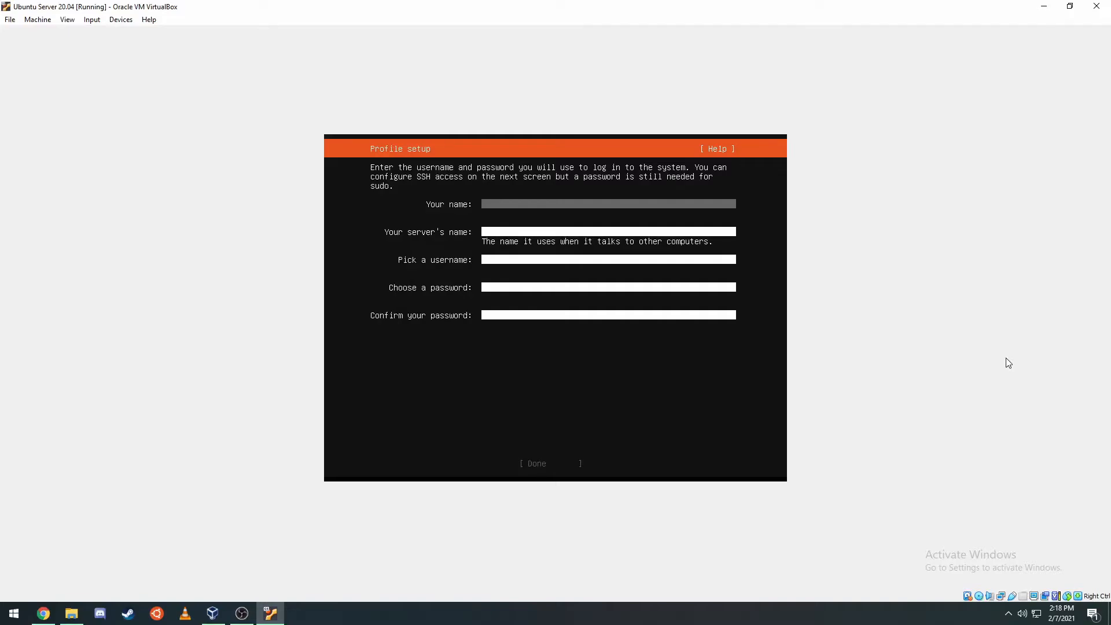
- Enter the user's name, server name 'test', a username and a password twice, then submit
type("andrew")
key("Tab")
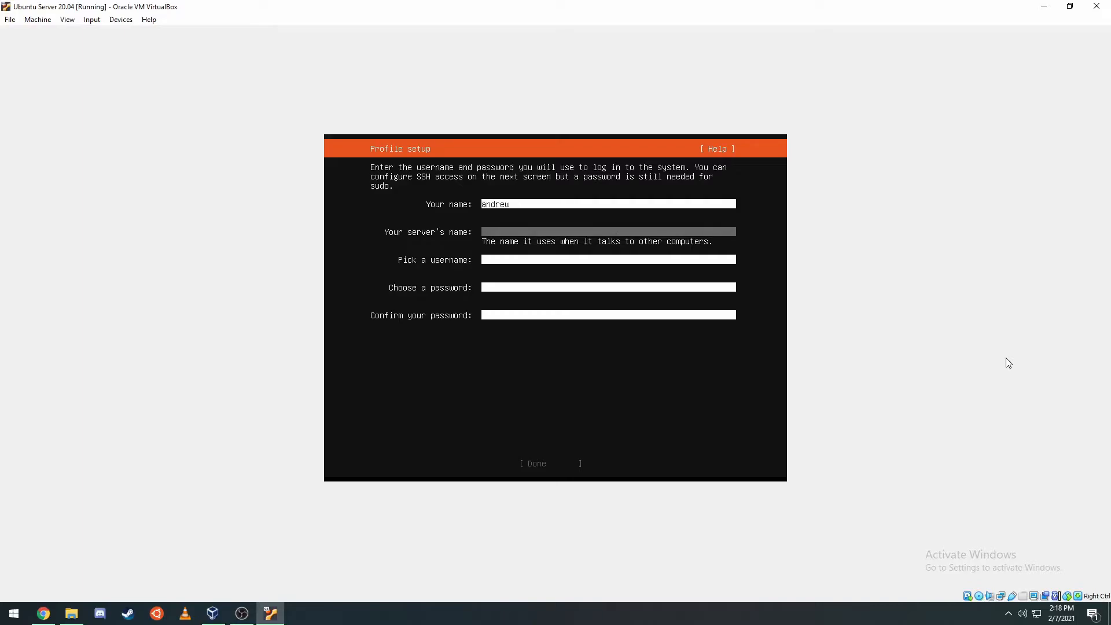
type("test")
key("Tab")
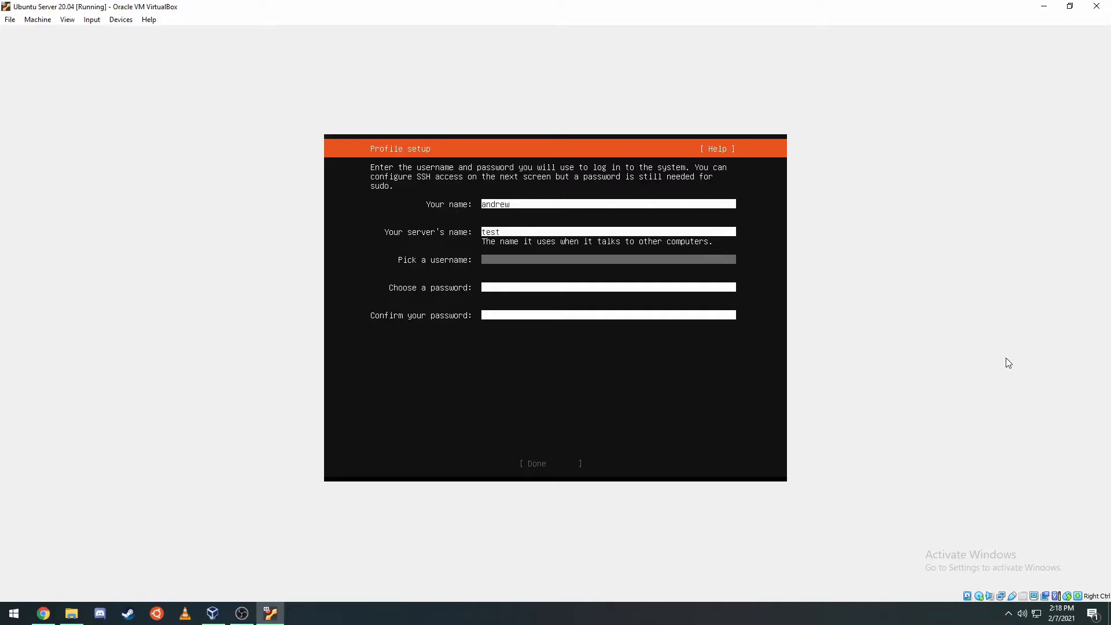
type("andrew")
key("Tab")
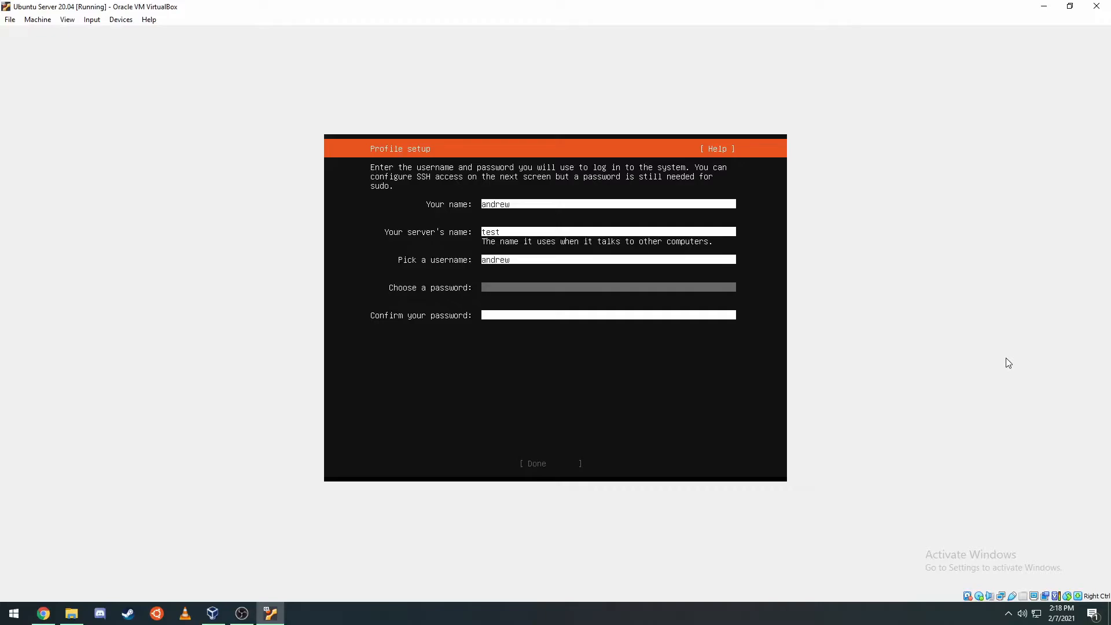
type("test")
key("Tab")
type("test")
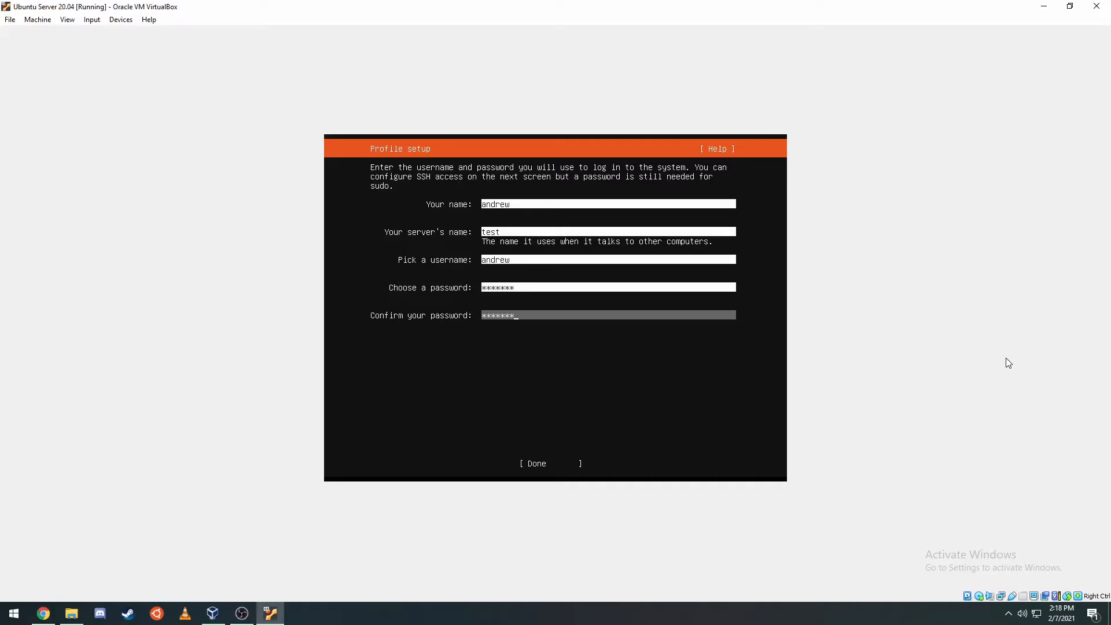
key("Tab")
key("Return")
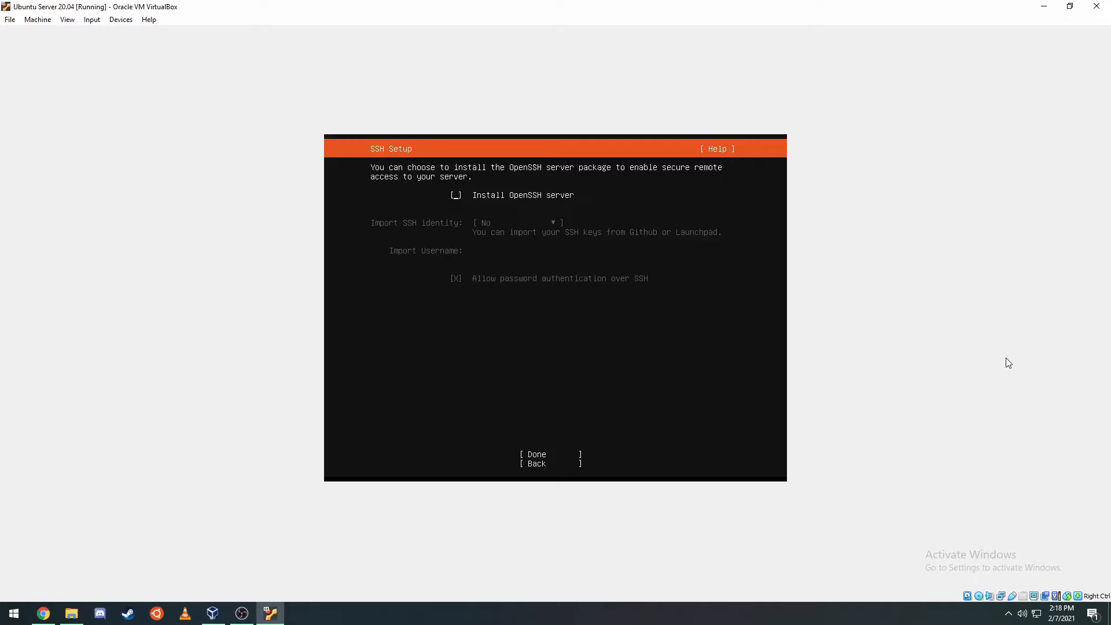
- Skip the OpenSSH server and all featured server snaps to begin installing
key("Down")
key("Down")
key("Up")
key("Return")
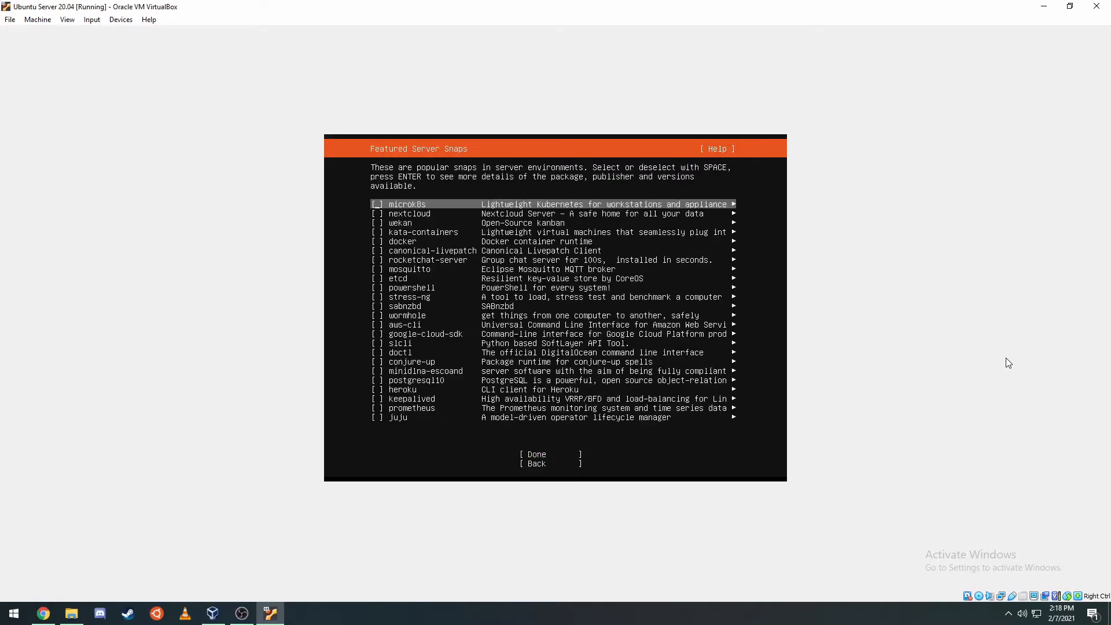
key("Down")
key("Down")
key("Down")
key("Down")
key("Down")
key("Down")
key("Down")
key("Down")
key("Down")
key("Down")
key("Down")
key("Down")
key("Down")
key("Down")
key("Down")
key("Down")
key("Down")
key("Down")
key("Down")
key("Down")
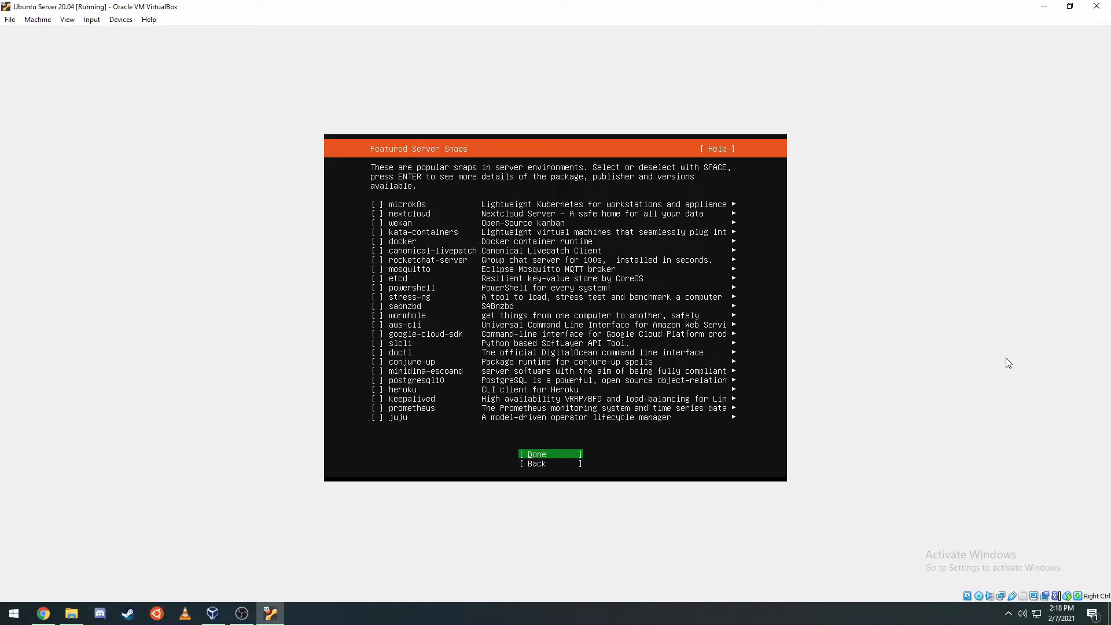
key("Return")
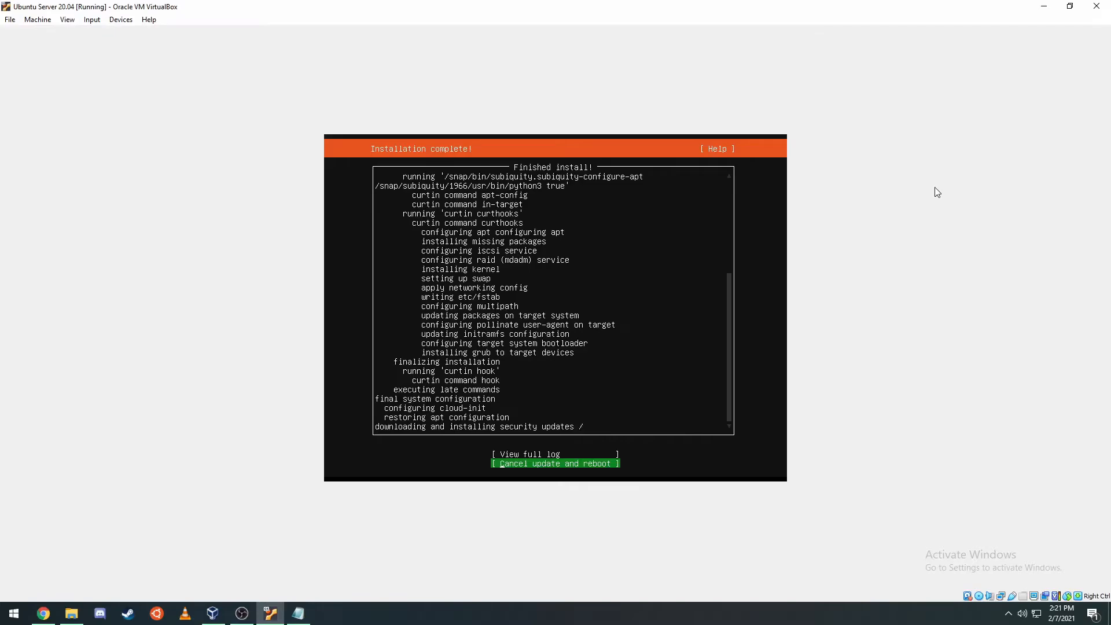
- After installation completes, cancel the security-update download and reboot the server
key("Up")
key("Down")
key("Up")
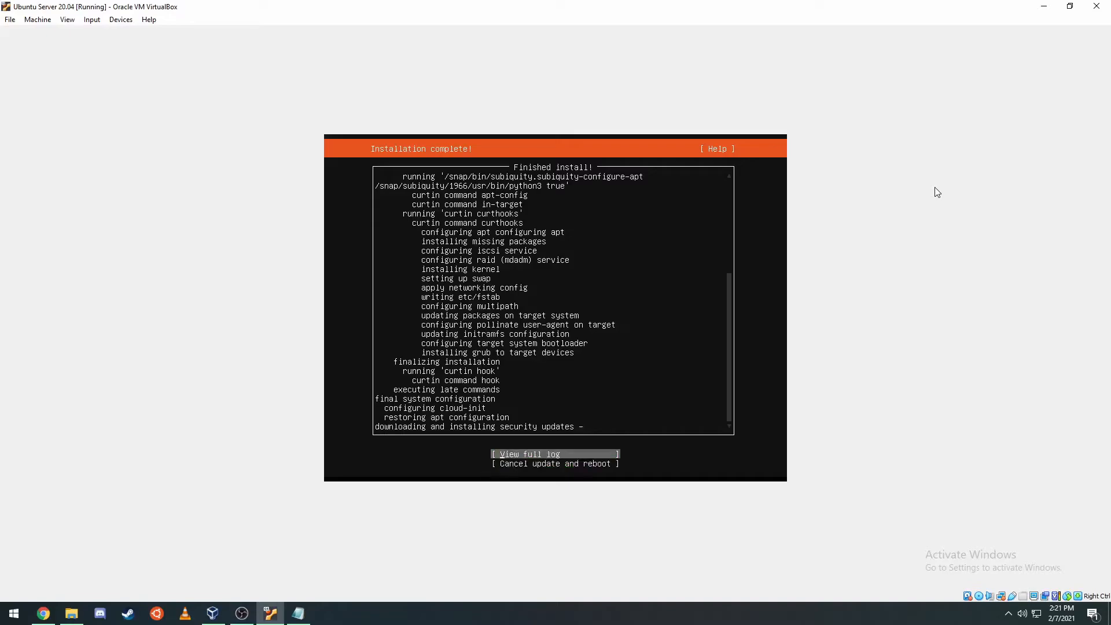
key("Down")
key("Return")
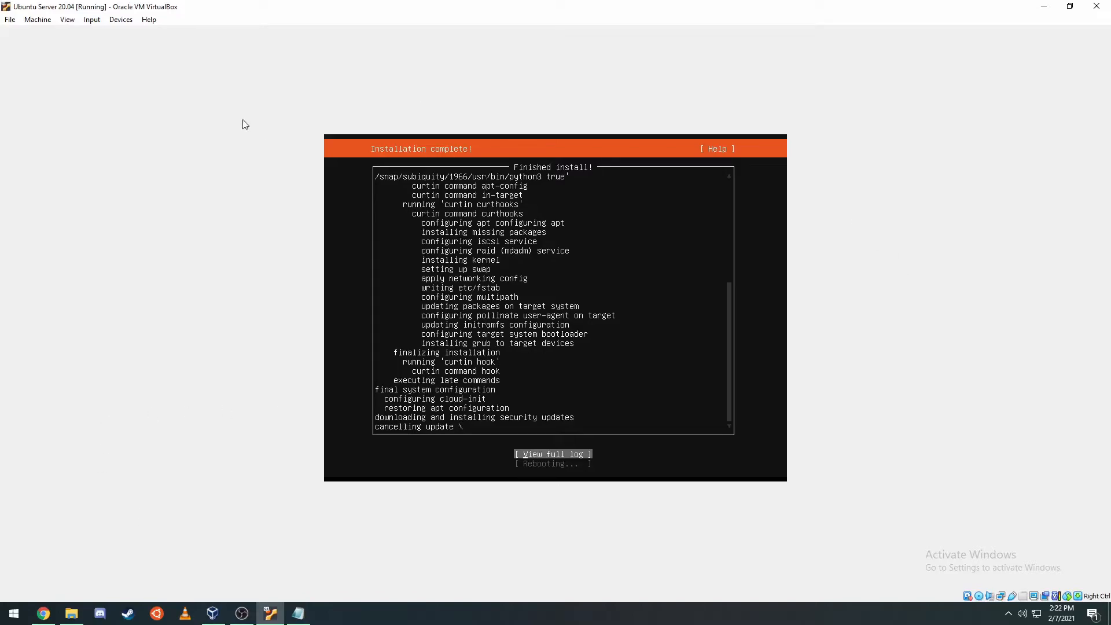
- Close the running VM window and power off the machine
left_click(11, 20)
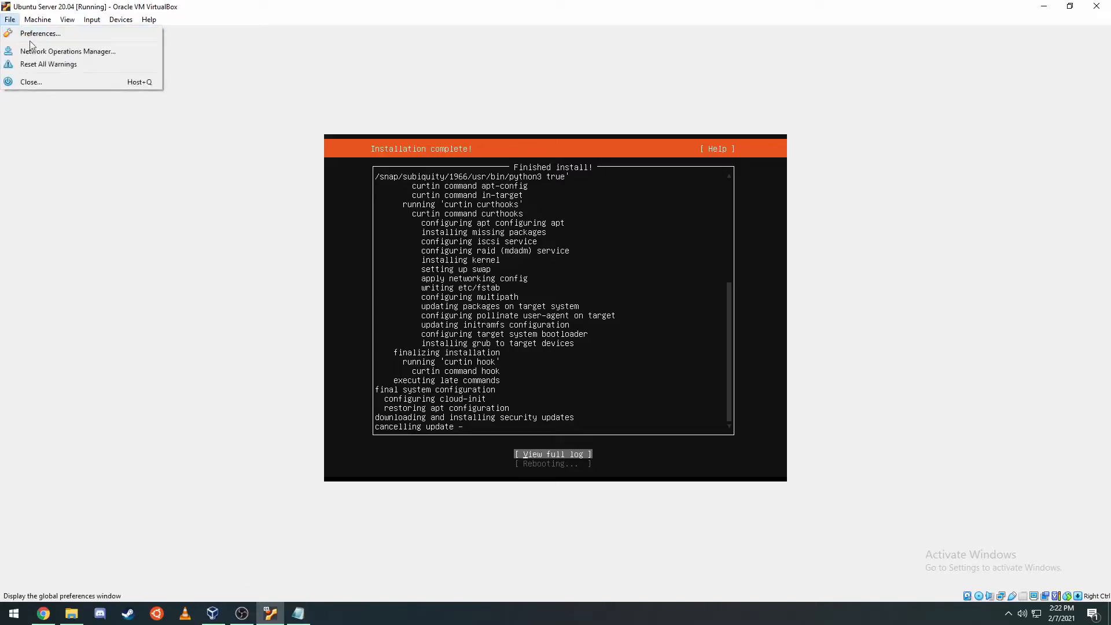
left_click(40, 81)
left_click(528, 317)
left_click(507, 335)
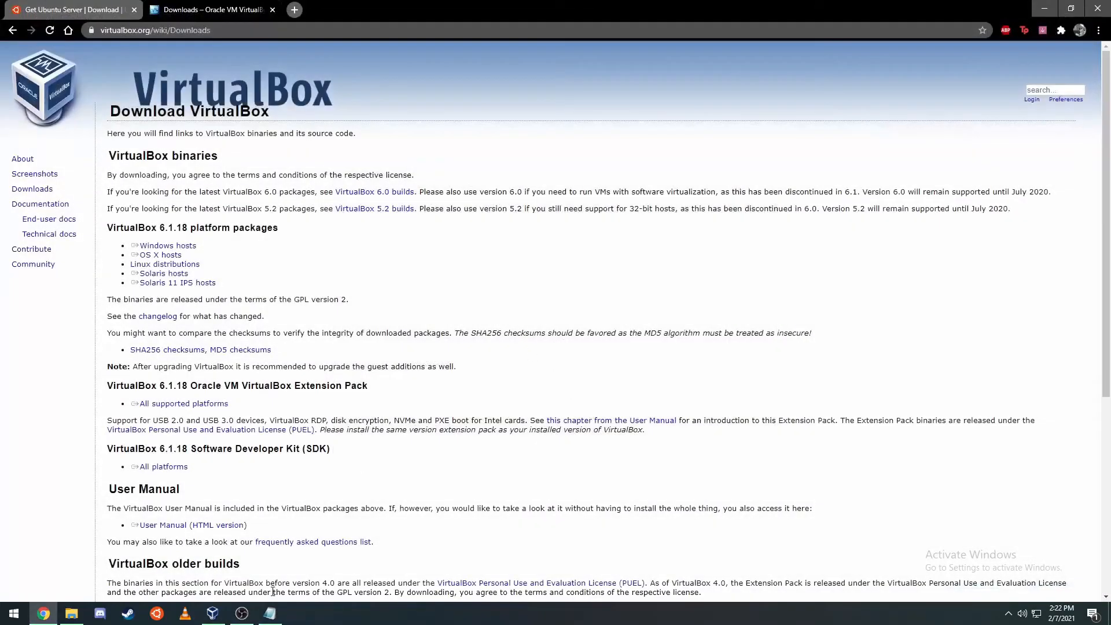
- Remove the installer ISO from the VM's optical drive, save the settings, and start the VM
left_click(212, 613)
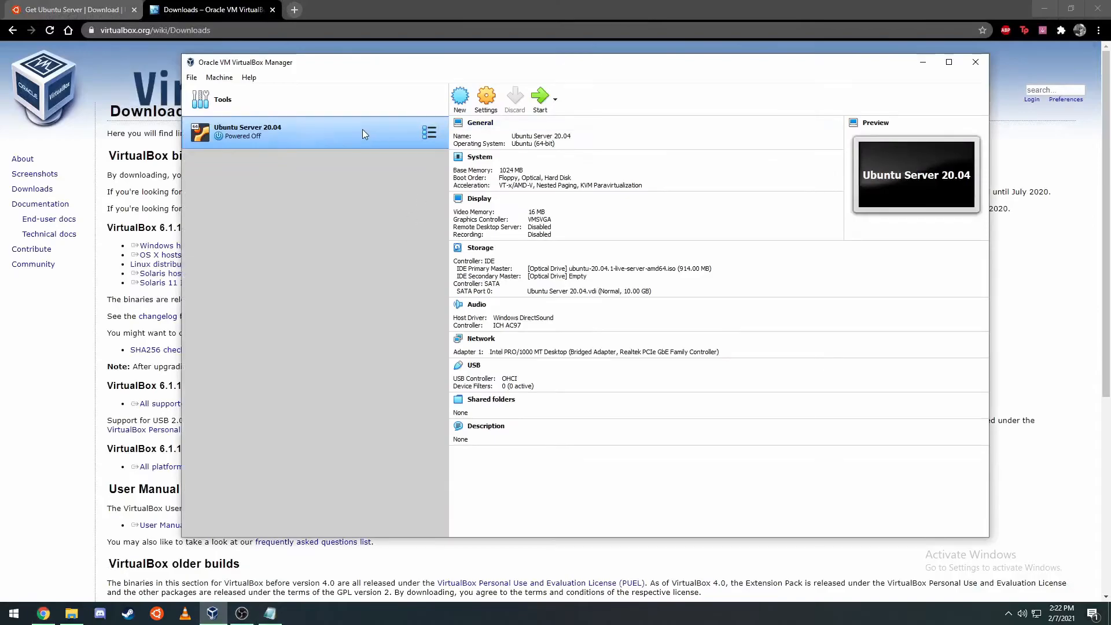
right_click(388, 136)
left_click(405, 145)
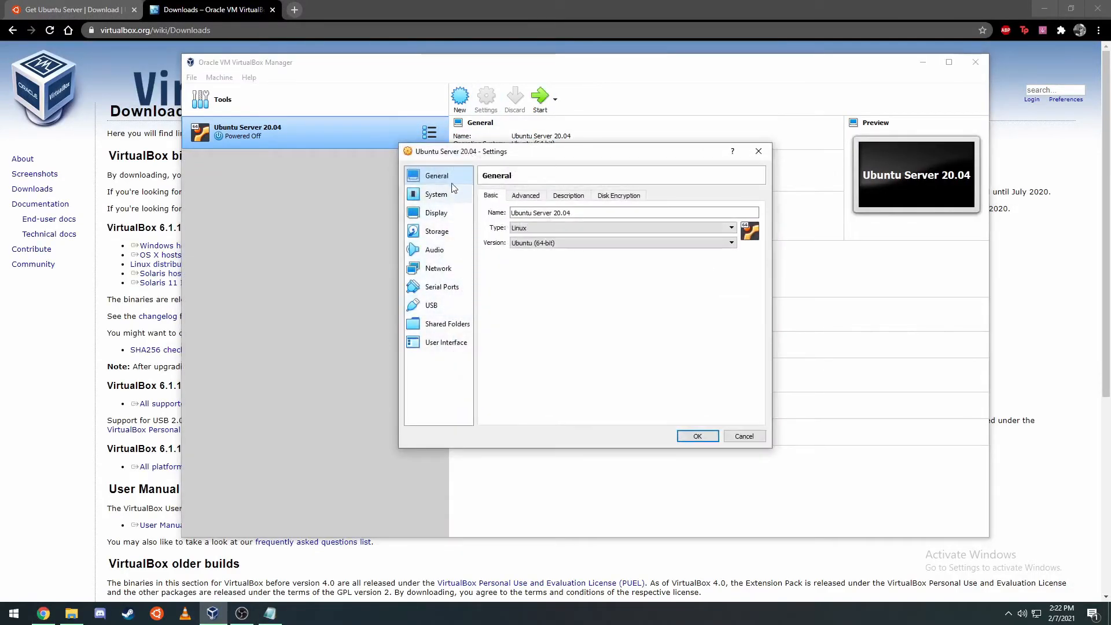
left_click(437, 230)
left_click(562, 221)
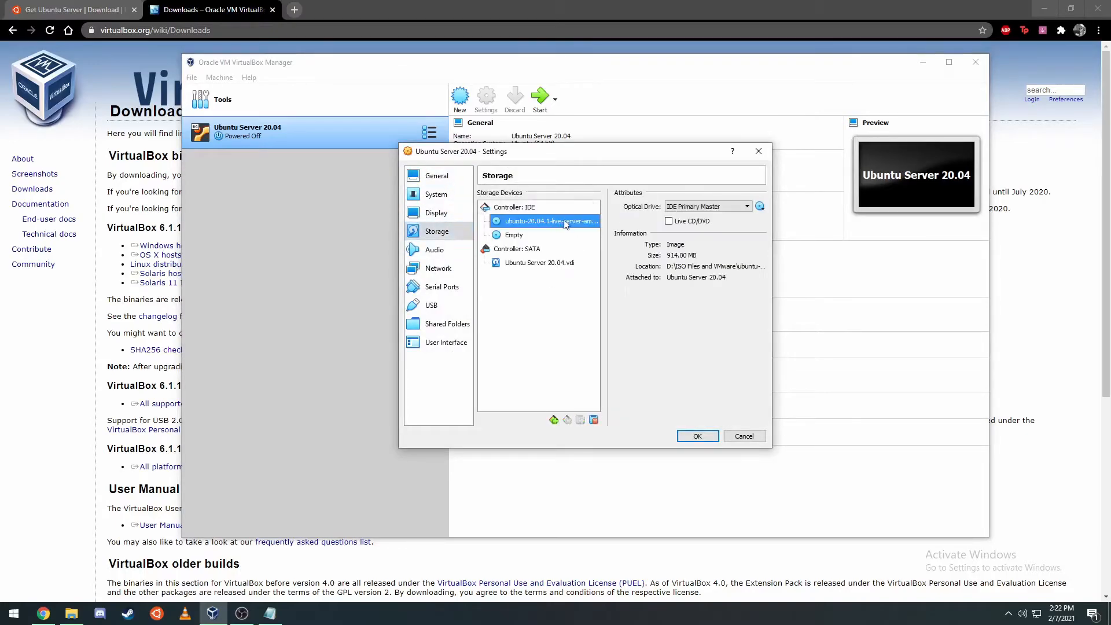
right_click(569, 224)
left_click(585, 231)
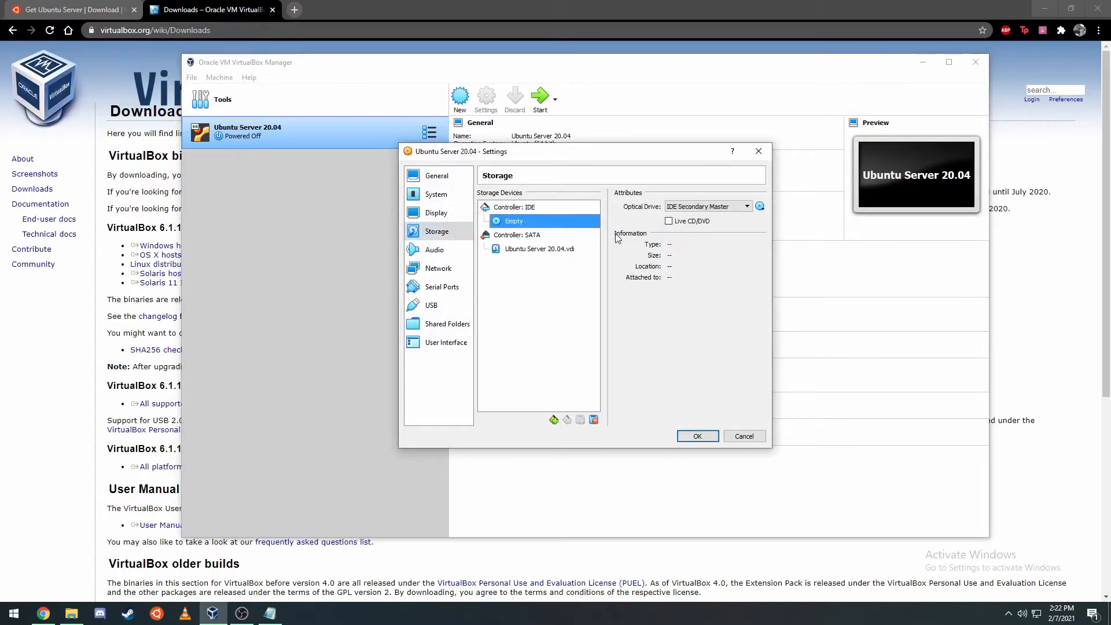
left_click(436, 176)
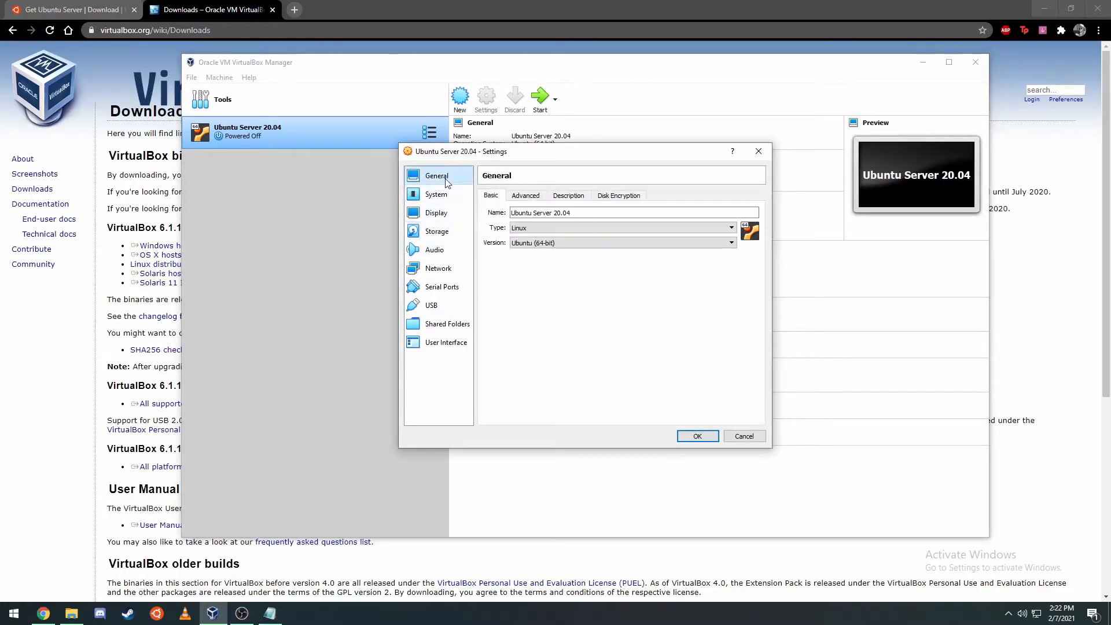
left_click(688, 435)
left_click(533, 109)
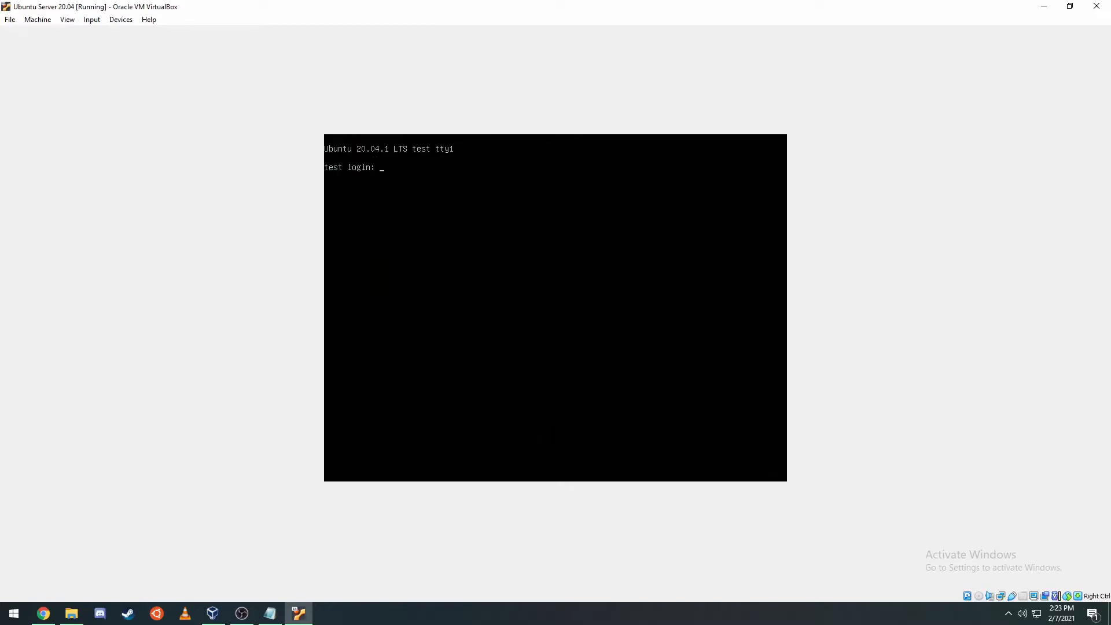
- Clear the screen and refresh the package lists with sudo apt-get update
type("andrew")
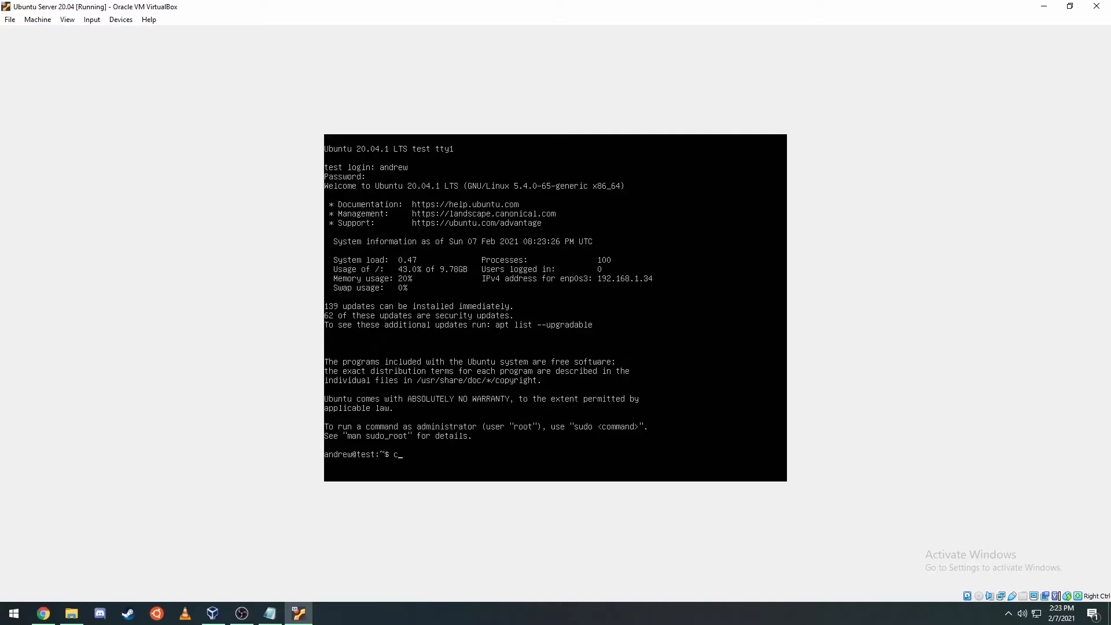
type("lear")
key("Return")
type("sudo apt-get update")
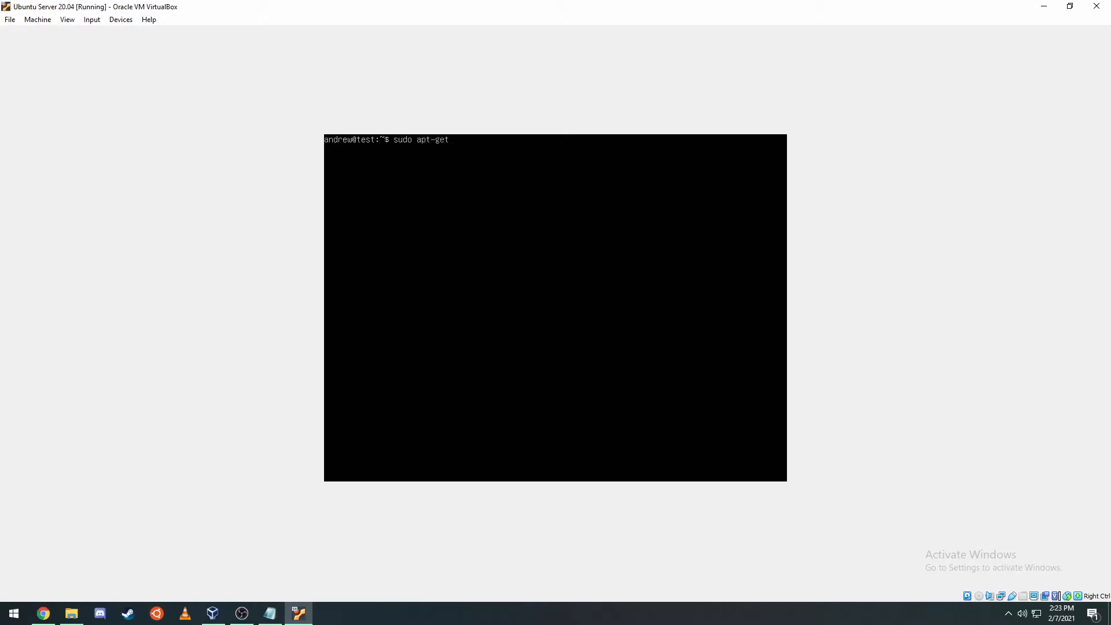
key("Return")
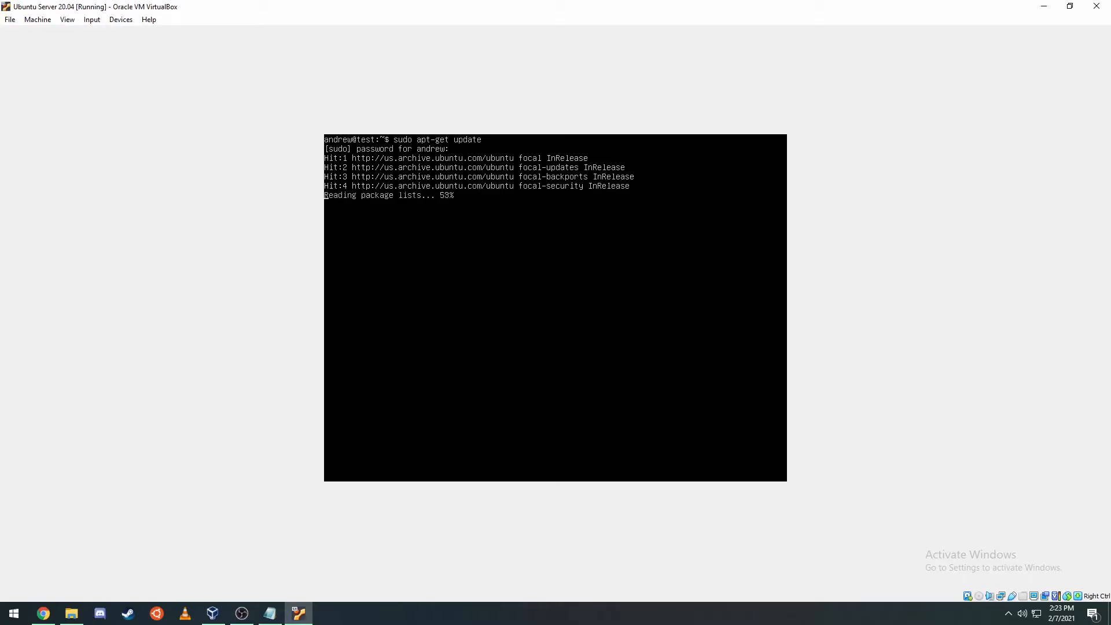
- Try sudo apt-get upgrade, then fix the interrupted dpkg setup with sudo dpkg --configure -a
key("Up")
key("BackSpace")
key("BackSpace")
key("BackSpace")
key("BackSpace")
type("grda")
key("BackSpace")
key("BackSpace")
type("ad")
key("Return")
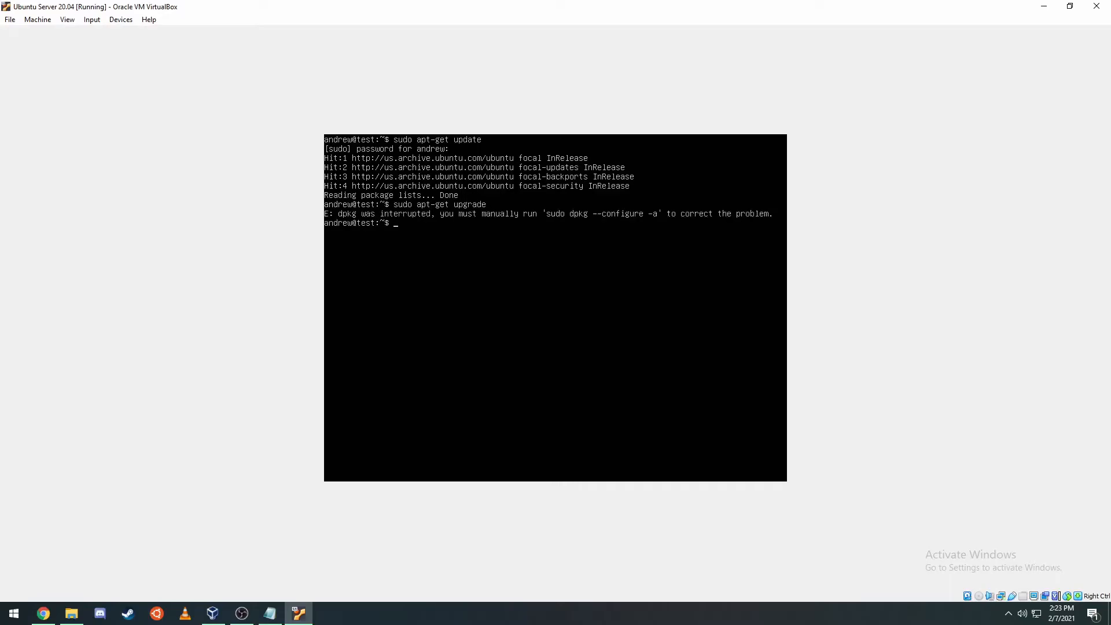
type("sudo dpkg --configure -a")
key("Return")
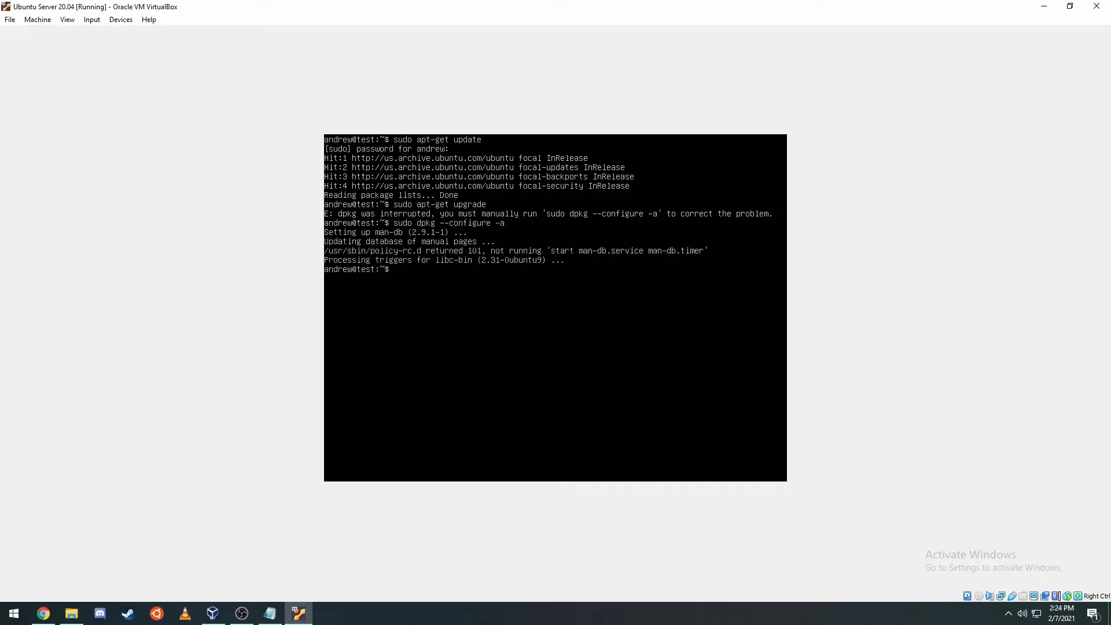
- Rerun sudo apt-get upgrade, answer y to install the 129 packages, then clear the terminal
key("Up")
key("Up")
key("Return")
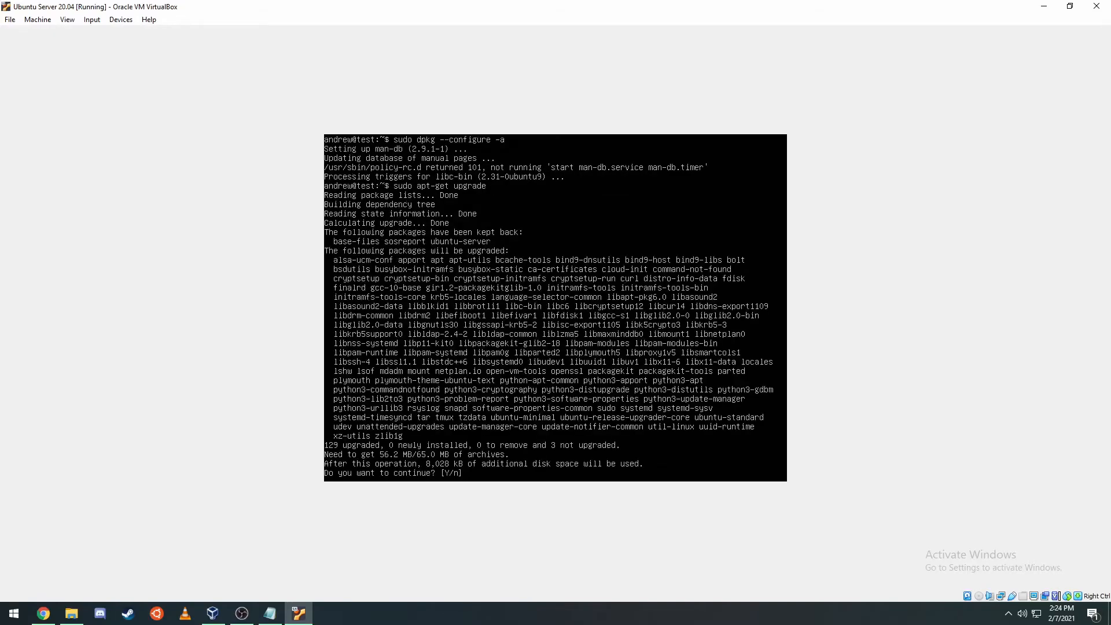
type("y")
key("Return")
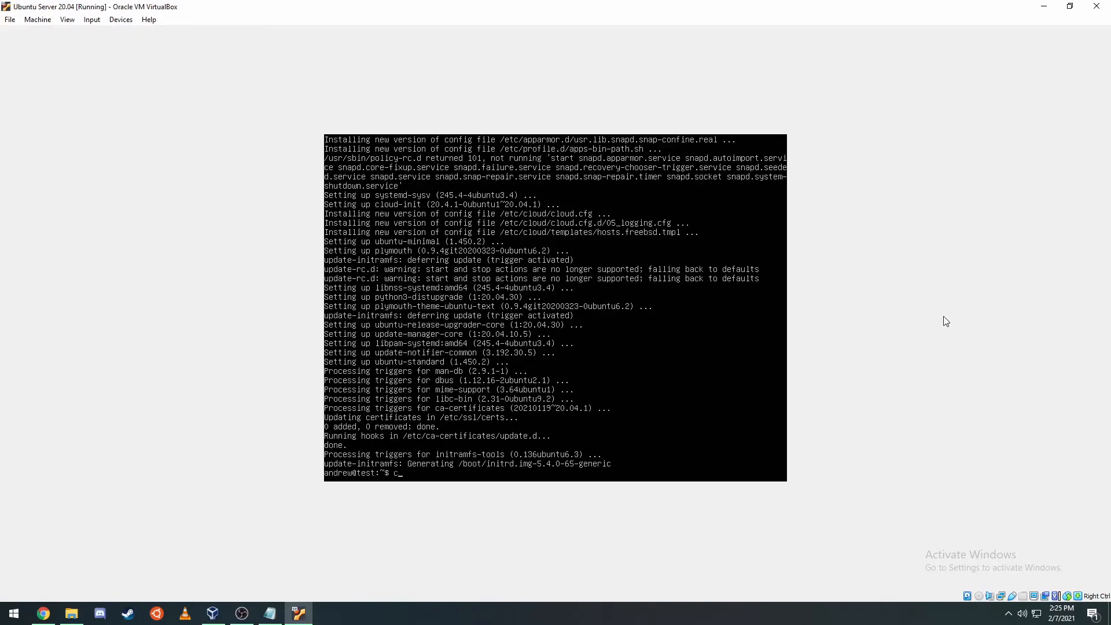
type("clear")
key("Return")
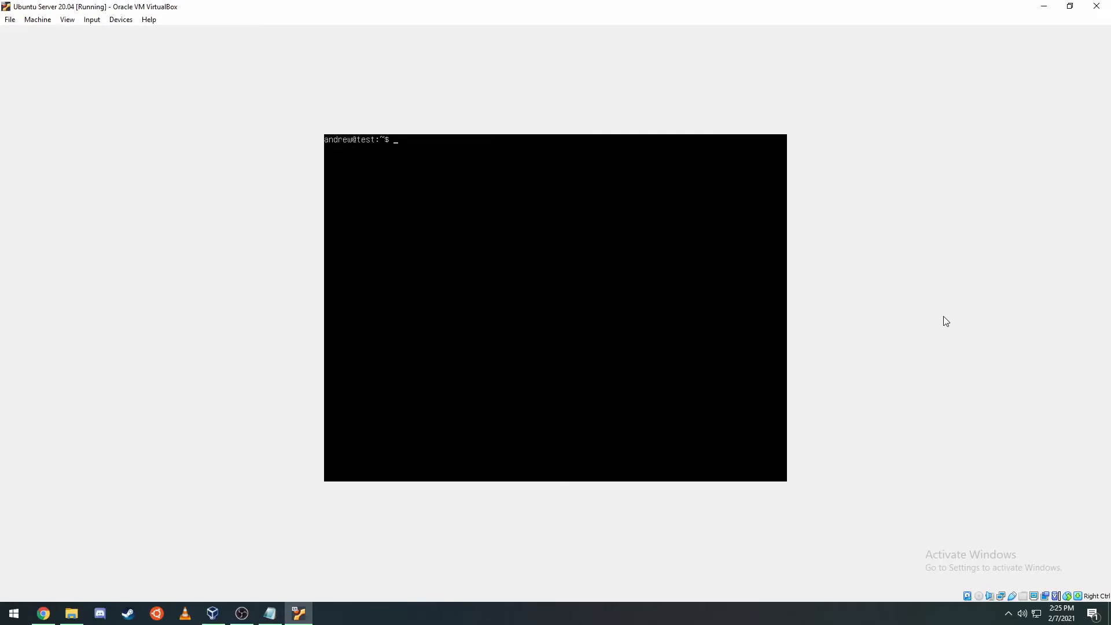
type("ls /dev/")
key("Return")
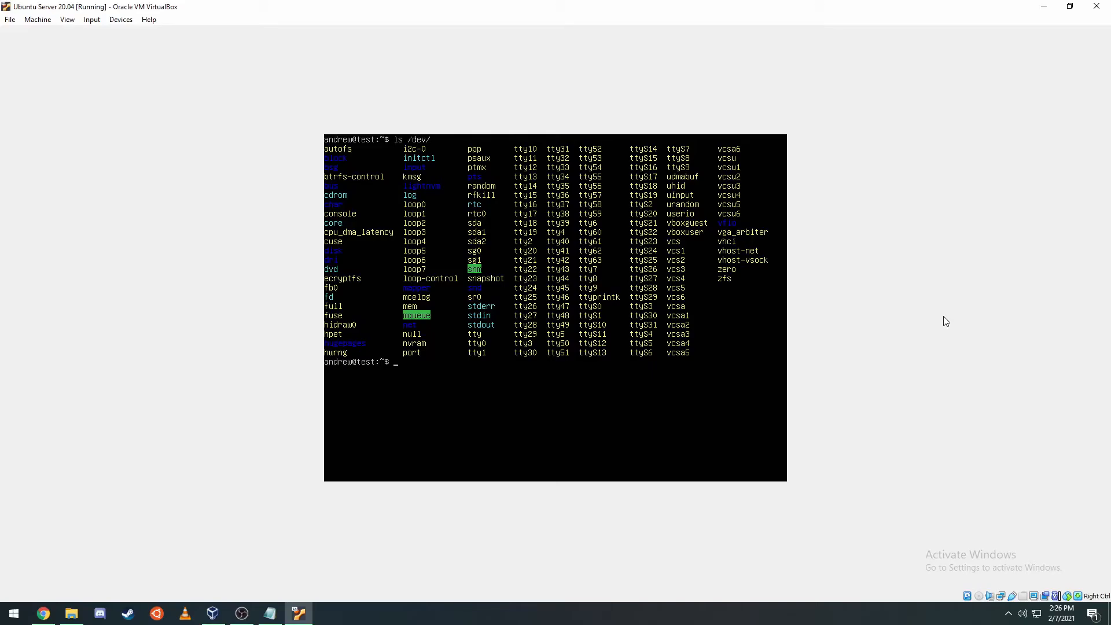
type("lear")
key("Return")
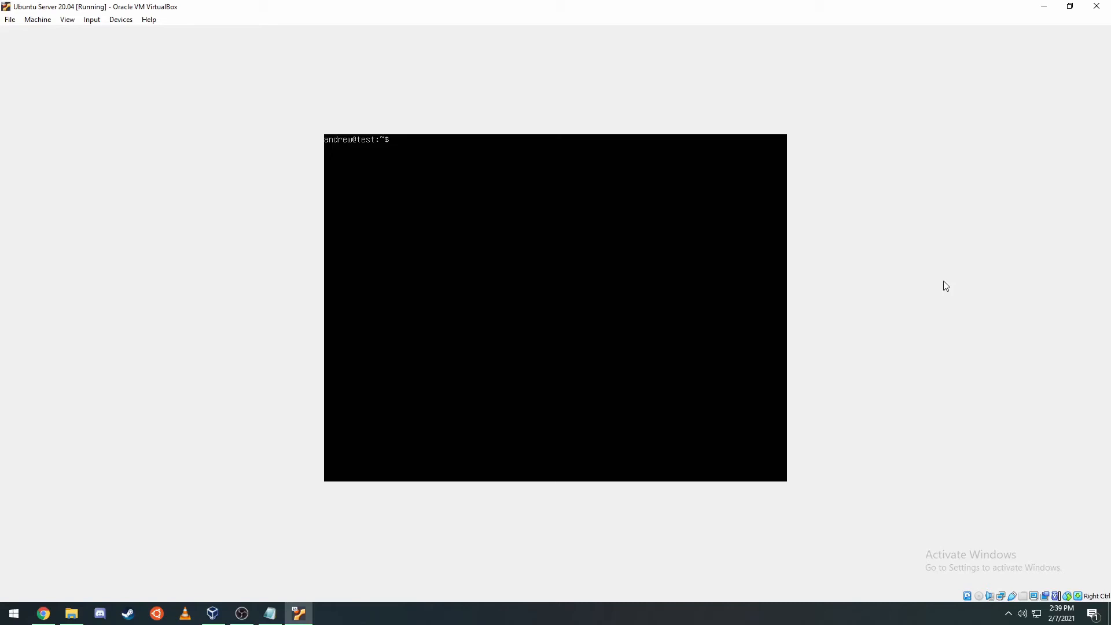
- Unload the floppy module and write 'blacklist floppy' to /etc/modprobe.d/blacklist-floppy.conf
key("Up")
key("Up")
key("Up")
key("Up")
key("Up")
key("Up")
key("Return")
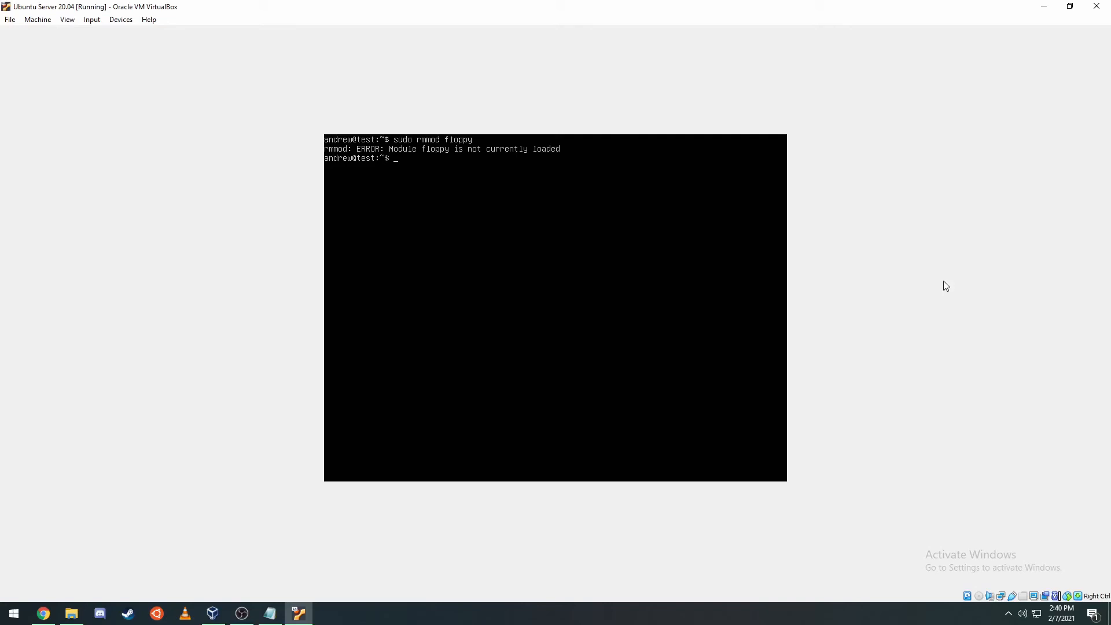
key("Up")
key("Up")
key("Up")
key("Up")
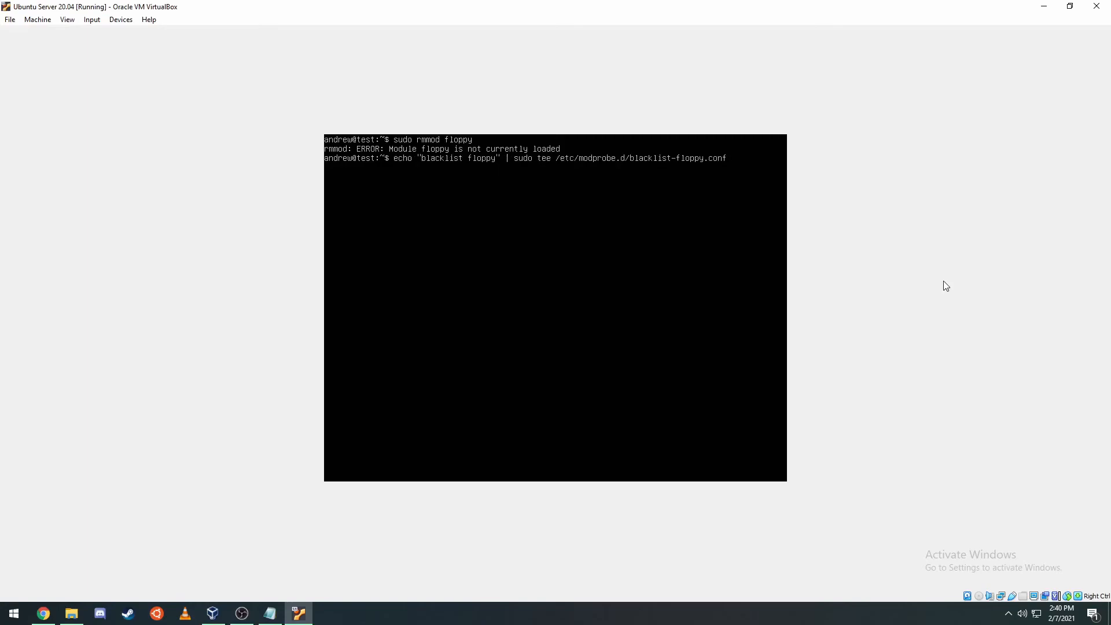
key("Return")
- Regenerate the initramfs with sudo dpkg-reconfigure initramfs-tools, then clear the screen
key("Up")
key("Up")
key("Up")
key("Up")
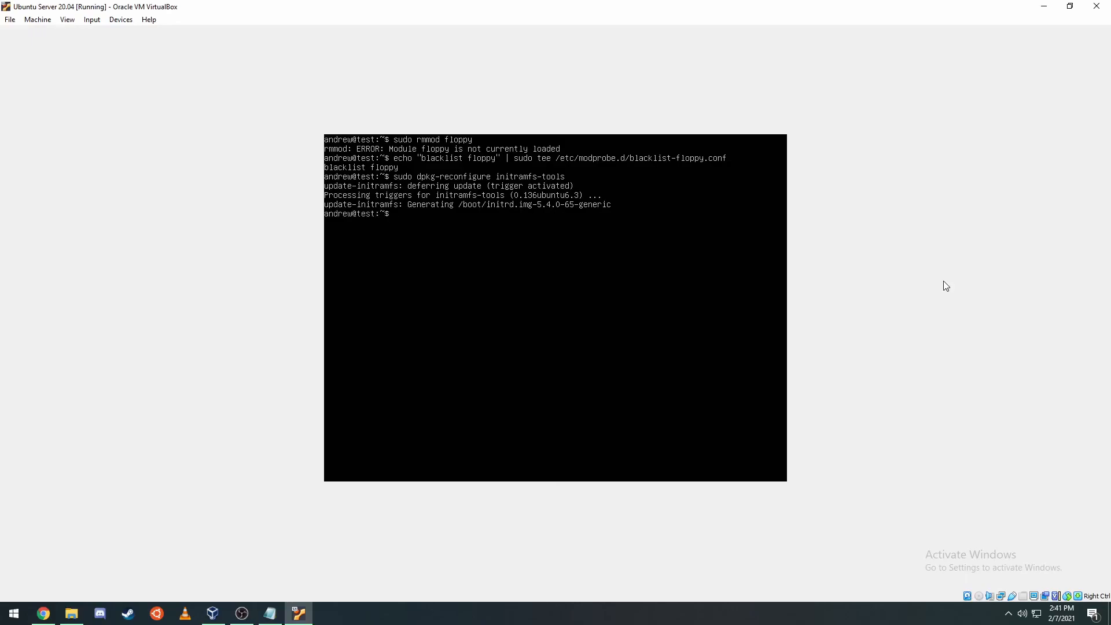
type("clear")
key("Return")
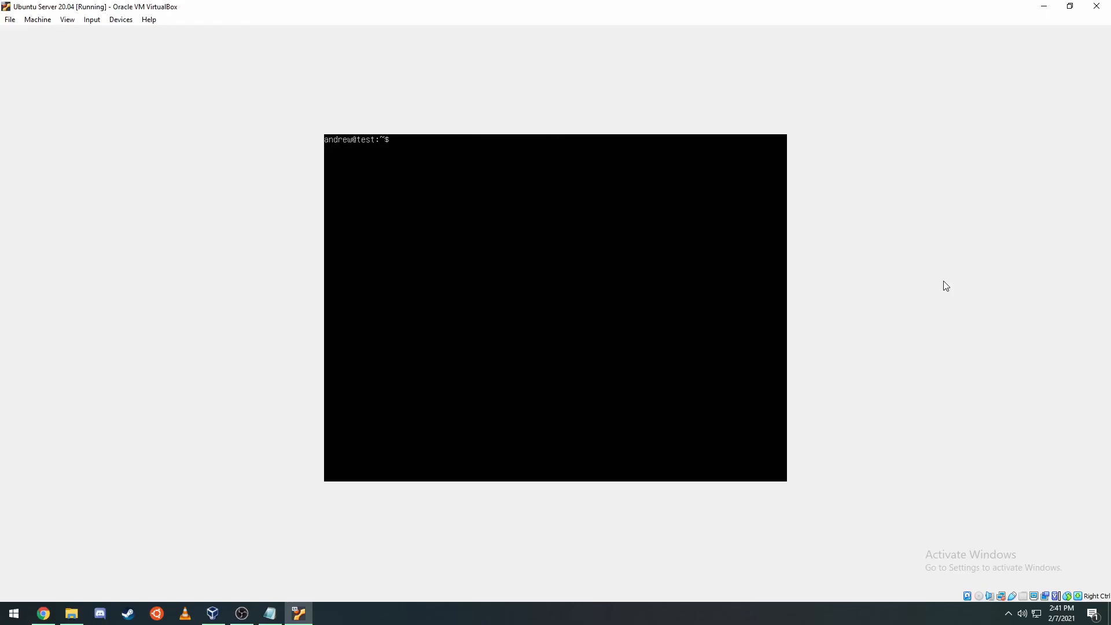